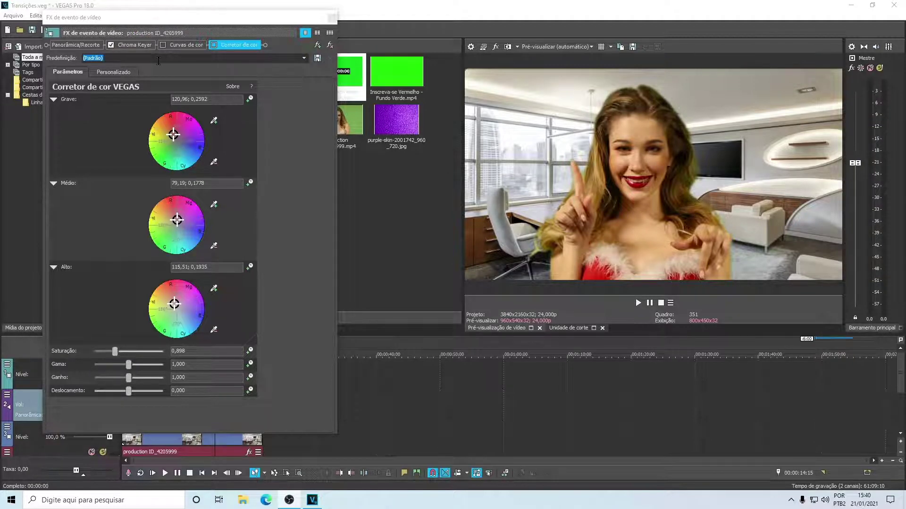
# Enable the Curvas de cor and Corretor de cor effects on the woman's clip and finish editing its effects.
pyautogui.click(163, 46)
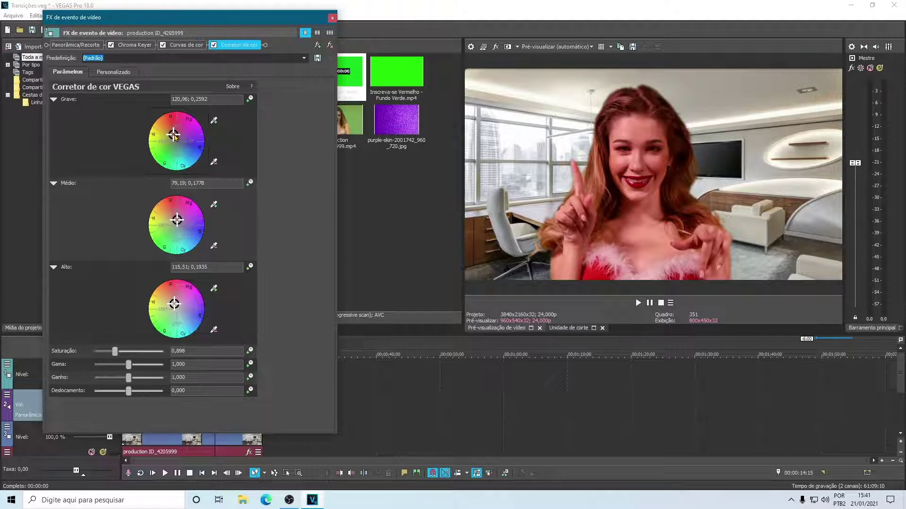
pyautogui.moveTo(174, 137)
pyautogui.mouseDown()
pyautogui.moveTo(184, 144)
pyautogui.moveTo(175, 144)
pyautogui.mouseUp()
pyautogui.click(332, 17)
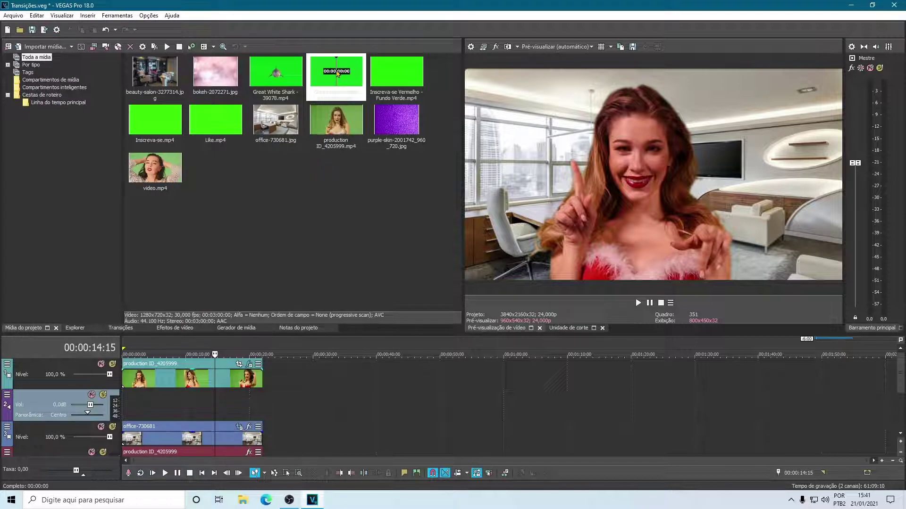
# Place the Green screen timer stopwatch clip after the first clip and apply the default Chroma Keyer effect to it.
pyautogui.moveTo(337, 73); pyautogui.dragTo(314, 408)
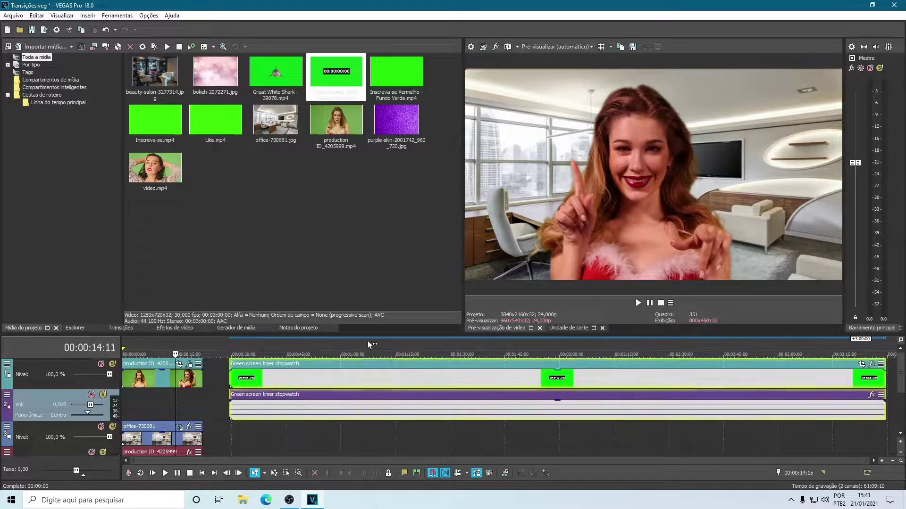
pyautogui.click(367, 341)
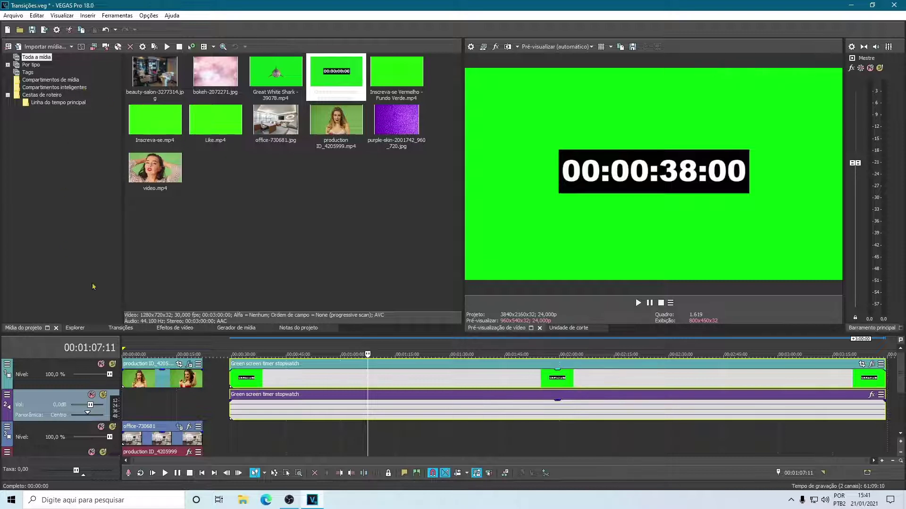
pyautogui.click(178, 332)
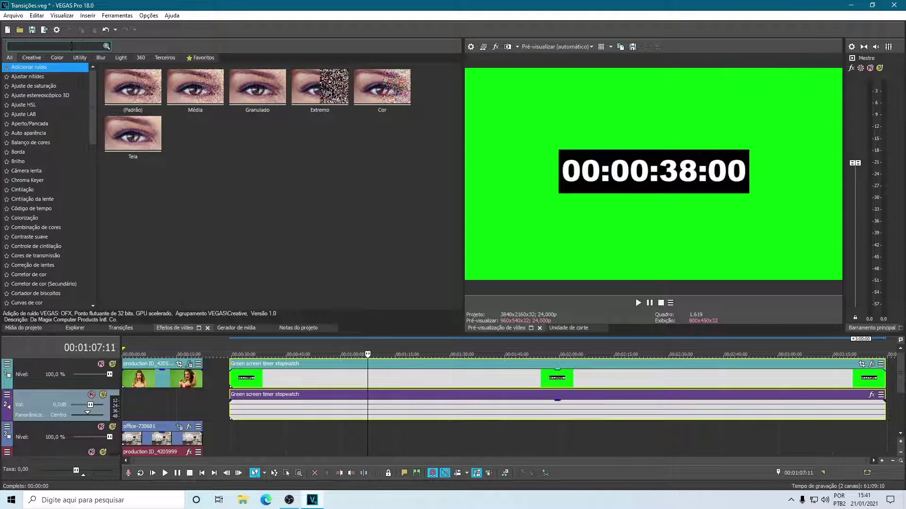
pyautogui.click(47, 46)
pyautogui.write('chrom')
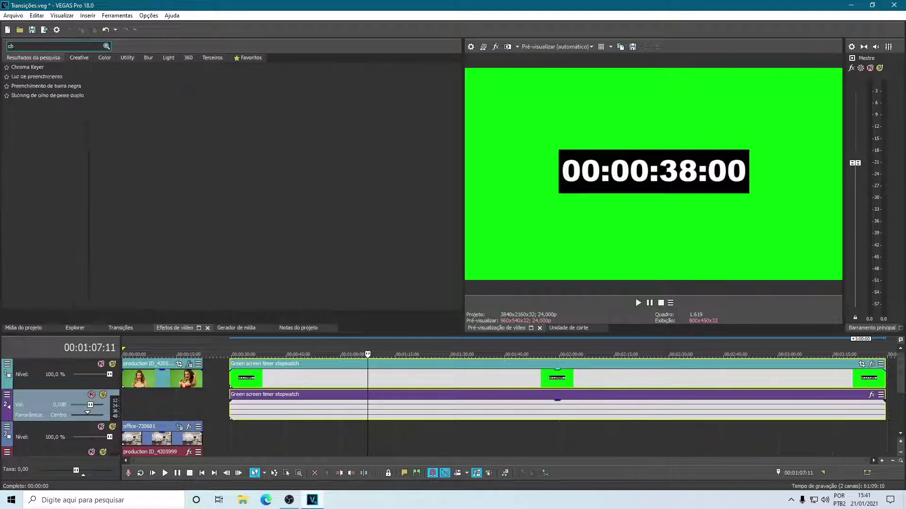
pyautogui.click(11, 69)
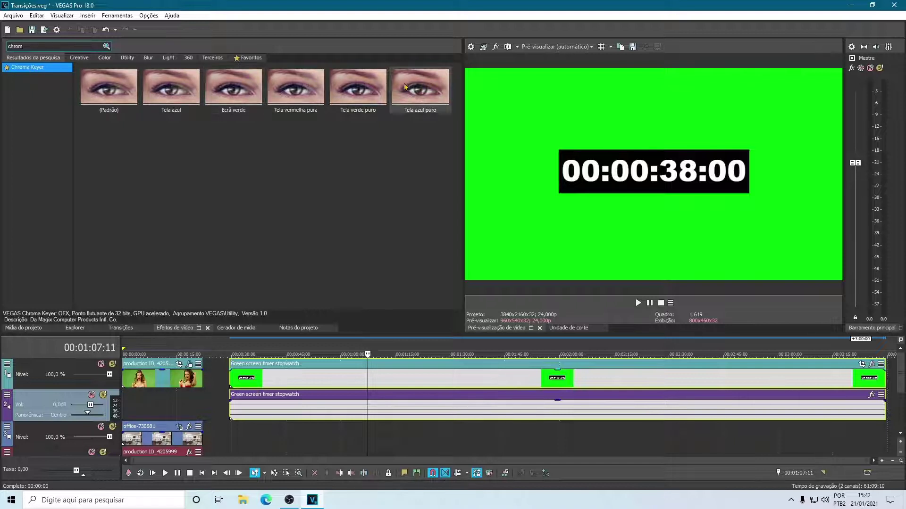
pyautogui.moveTo(75, 101); pyautogui.dragTo(309, 375)
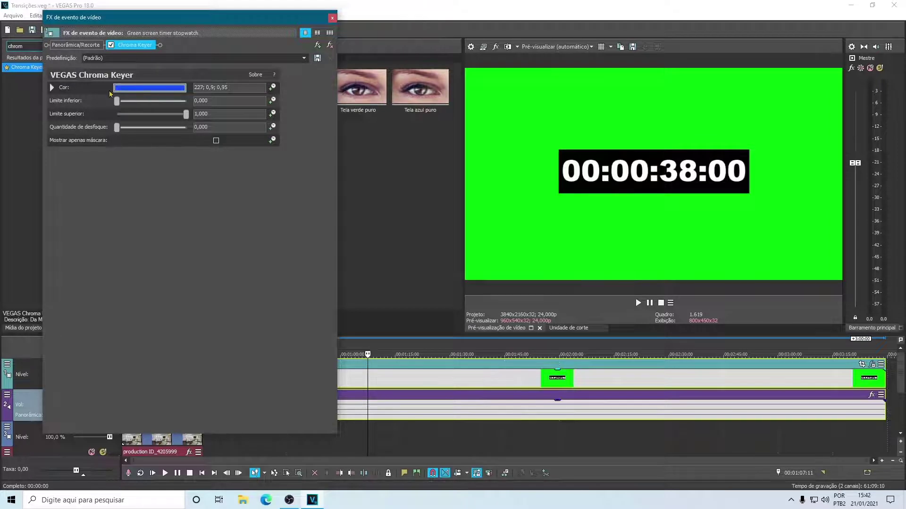
# Set the Chroma Keyer colour by sampling the stopwatch's green background in the preview, and close the effect settings.
pyautogui.click(149, 89)
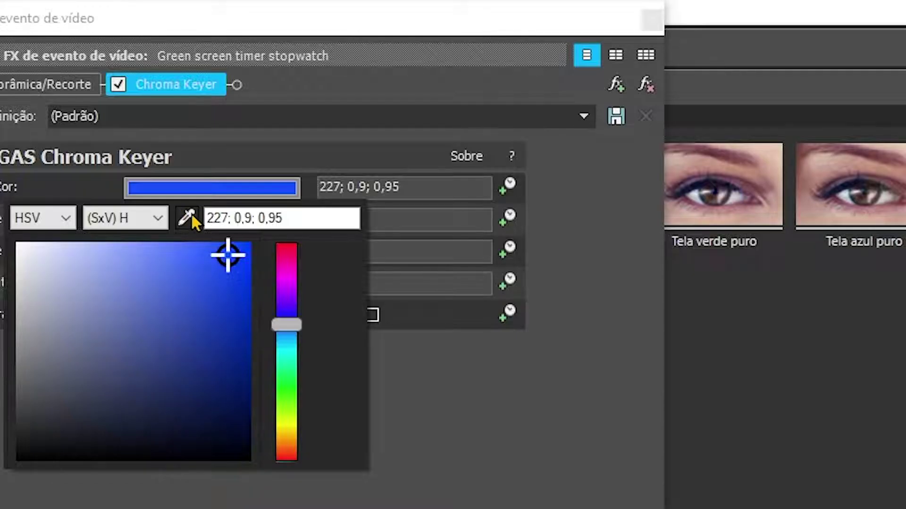
pyautogui.click(188, 218)
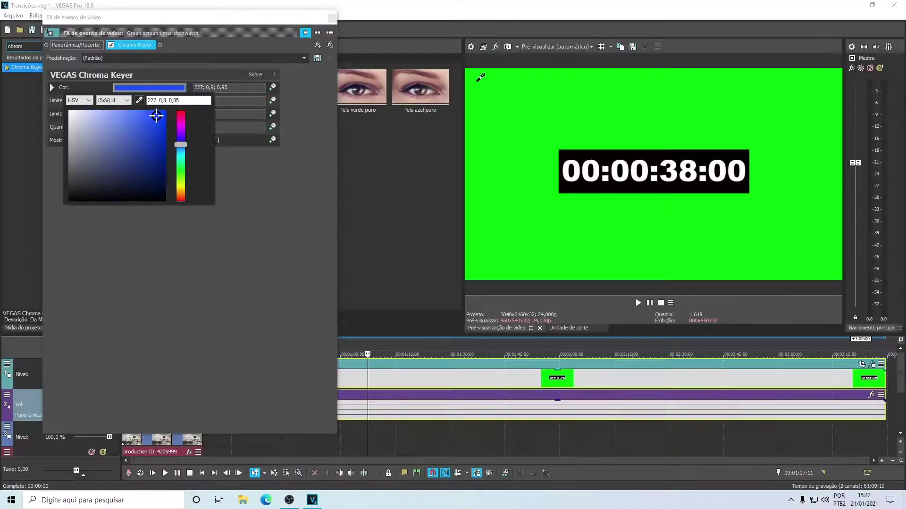
pyautogui.moveTo(477, 81); pyautogui.dragTo(554, 274)
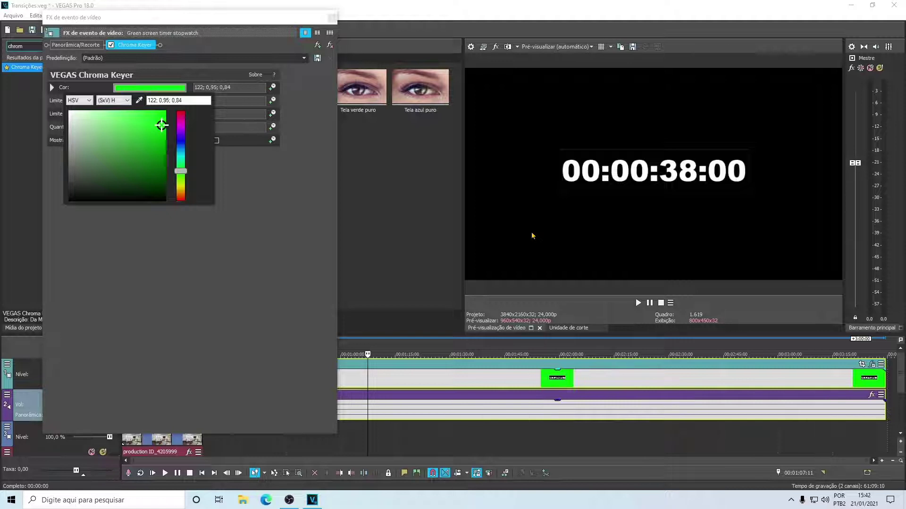
pyautogui.click(327, 28)
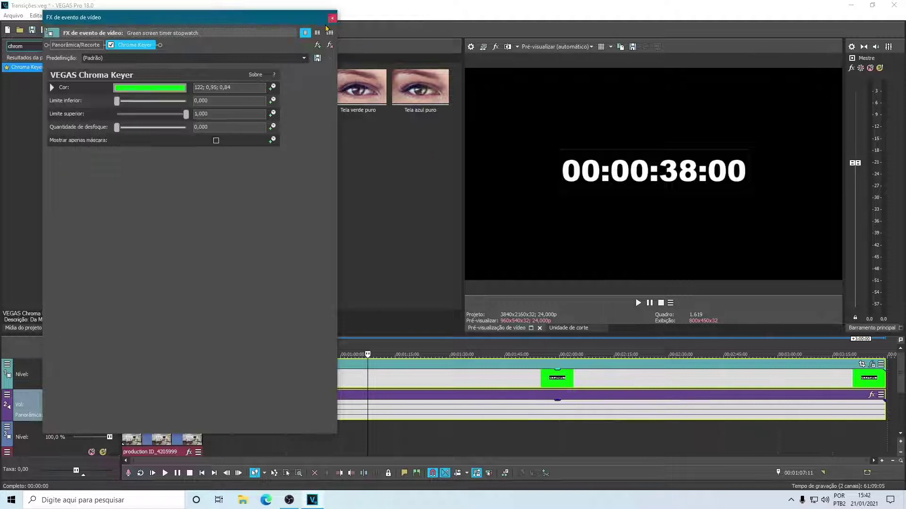
pyautogui.click(332, 19)
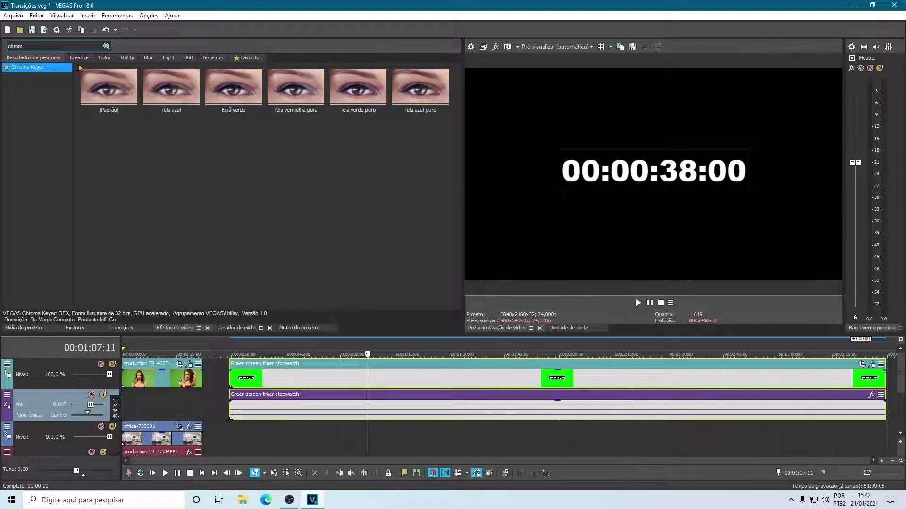
# Place the purple-skin image on the track beneath the stopwatch and extend it across most of that clip.
pyautogui.click(23, 328)
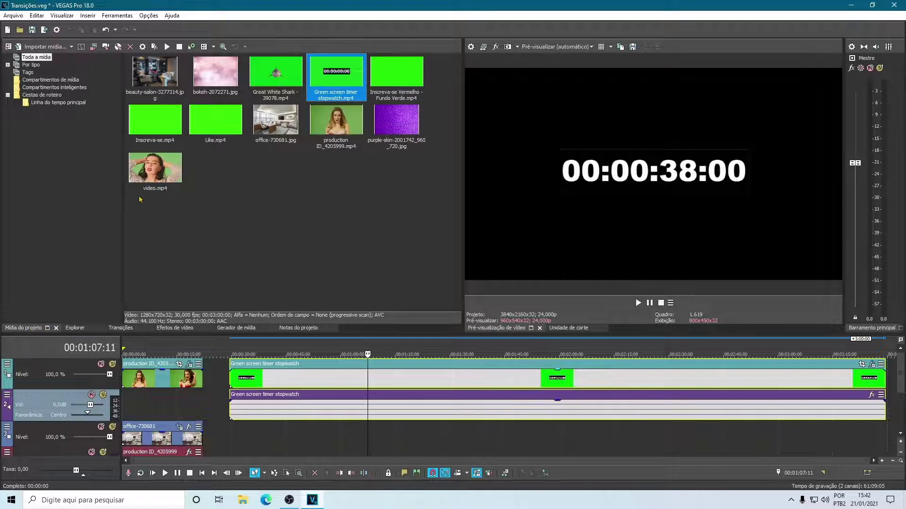
pyautogui.moveTo(396, 120); pyautogui.dragTo(233, 443)
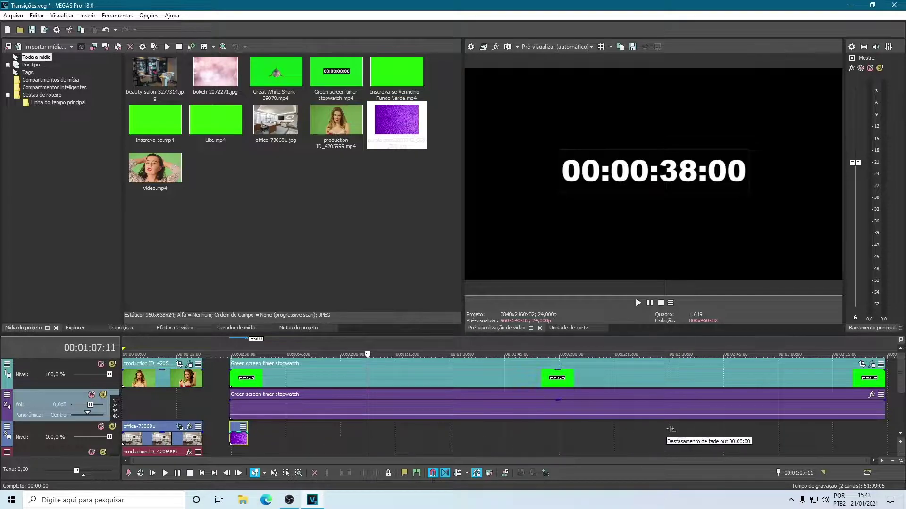
pyautogui.click(234, 440)
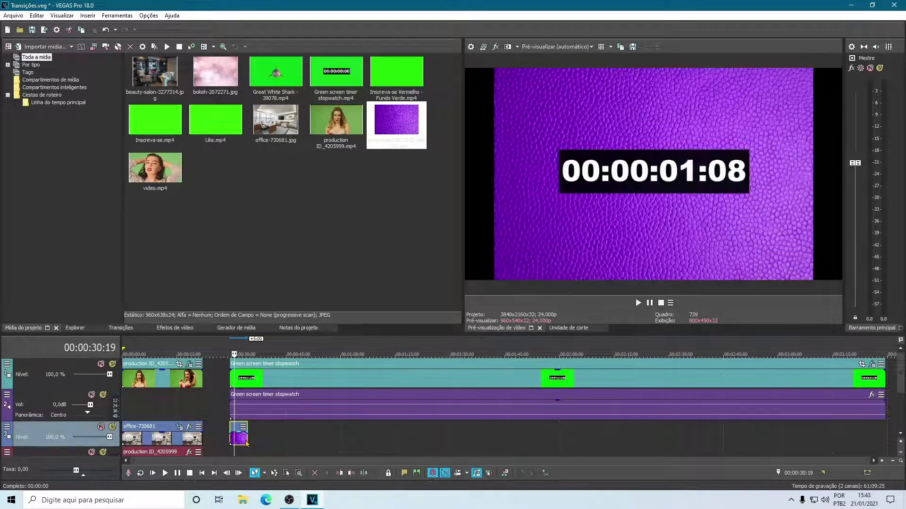
pyautogui.moveTo(247, 441); pyautogui.dragTo(785, 441)
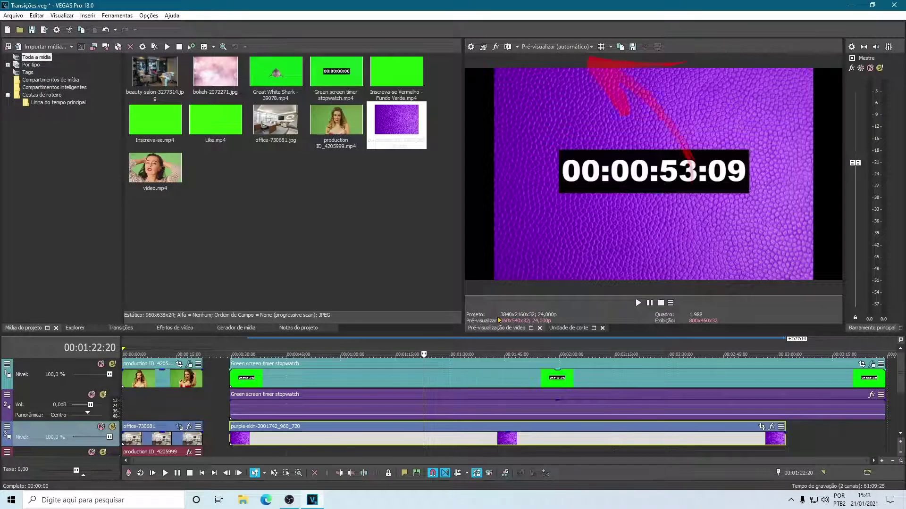
# Set the preview quality to Melhor, Completo and play back a few seconds of the stopwatch composite.
pyautogui.click(555, 48)
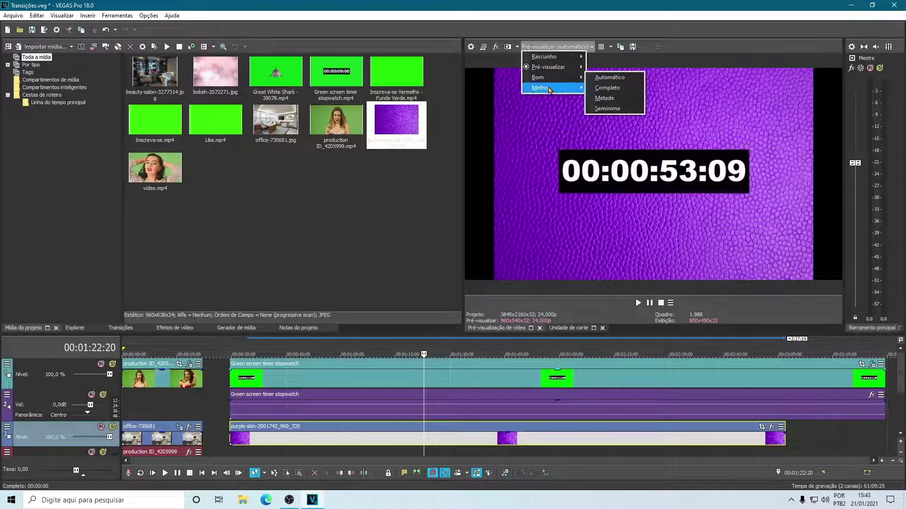
pyautogui.moveTo(550, 90)
pyautogui.click(624, 98)
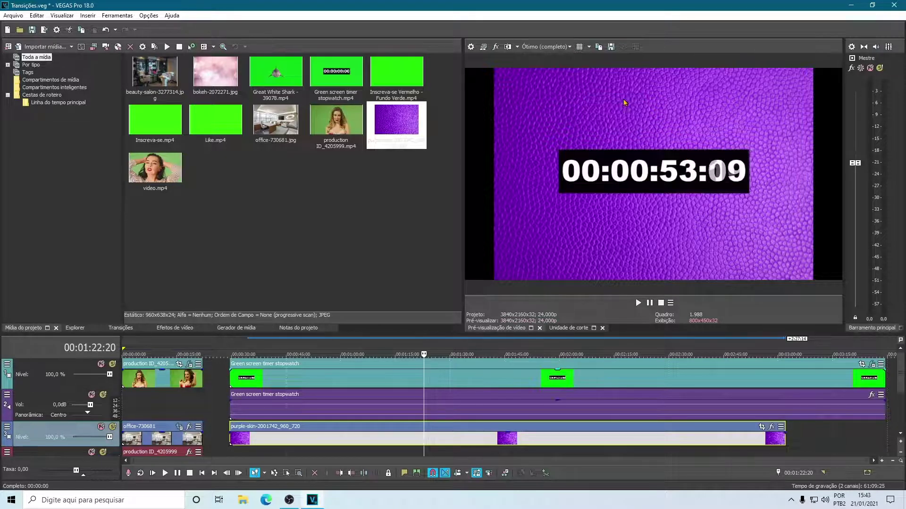
pyautogui.press('space')
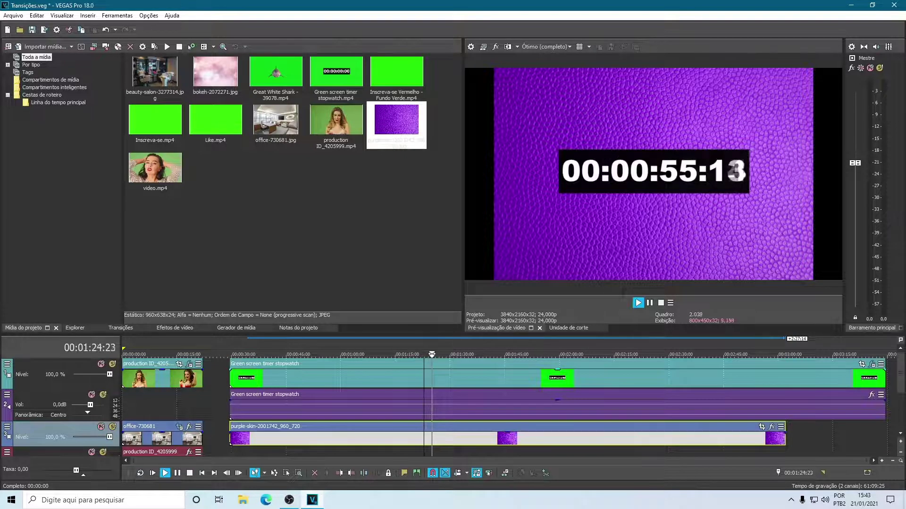
pyautogui.press('Return')
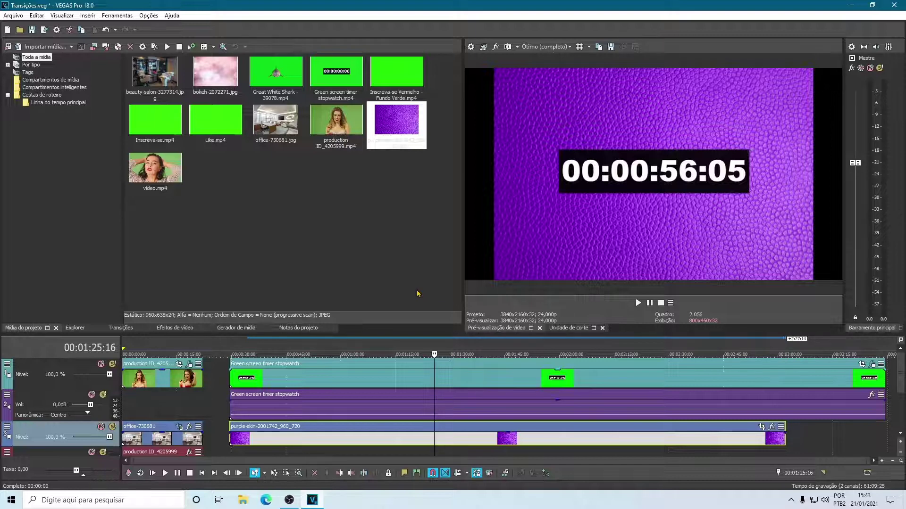
# Lower the stopwatch's Chroma Keyer Limite superior to 0,816 while temporarily showing only the mask.
pyautogui.click(451, 380)
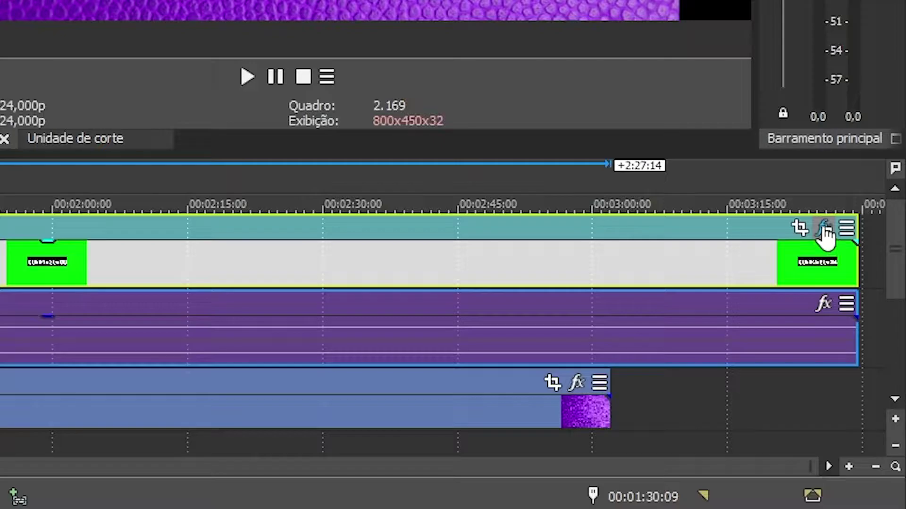
pyautogui.click(823, 229)
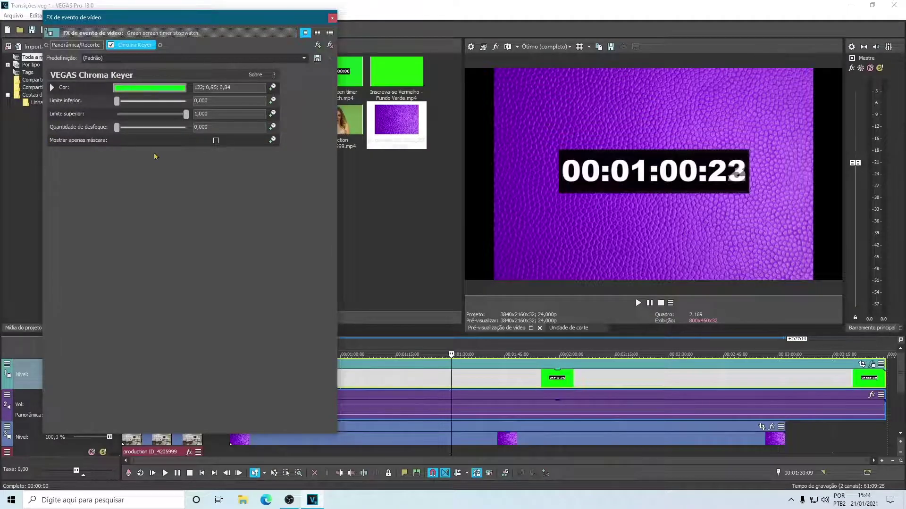
pyautogui.click(216, 141)
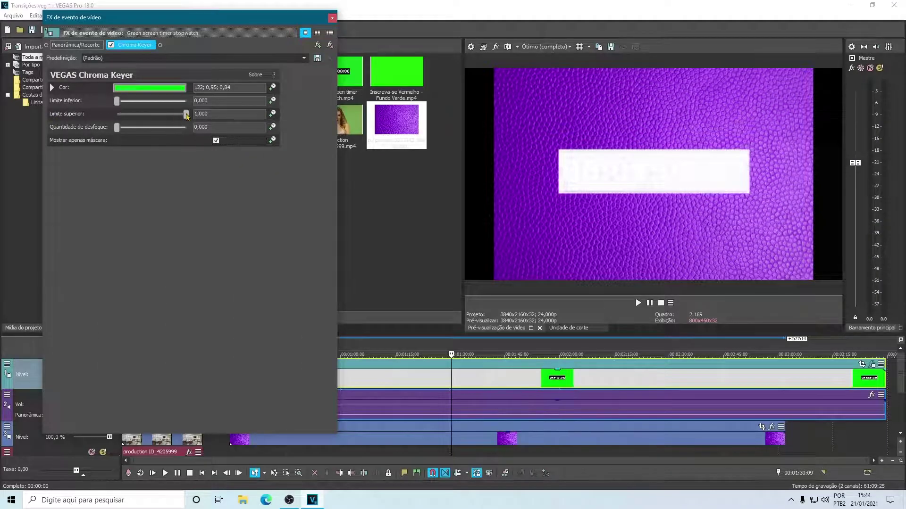
pyautogui.moveTo(185, 114); pyautogui.dragTo(174, 118)
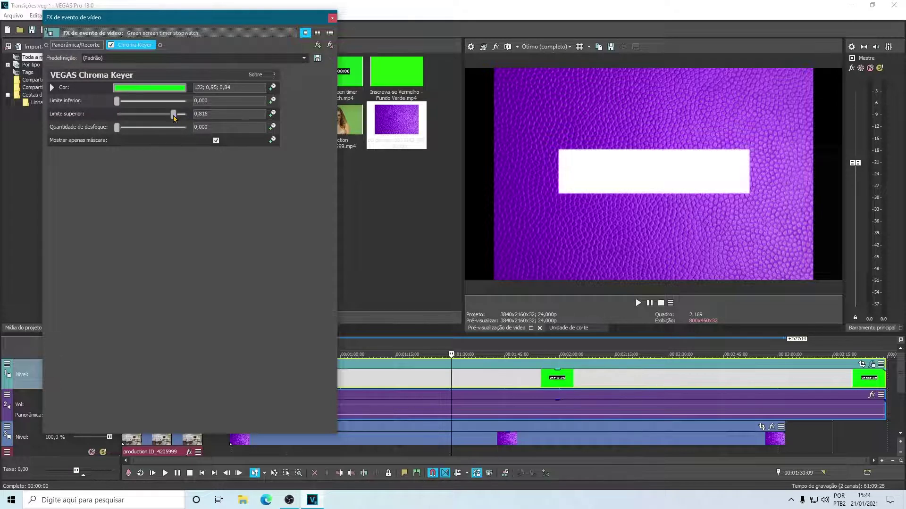
pyautogui.click(216, 141)
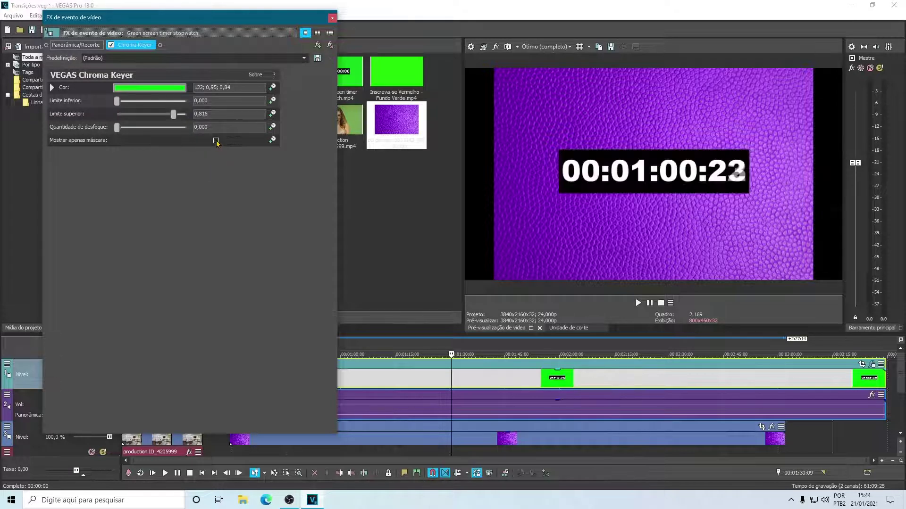
# Play back the keyed stopwatch and remove the stopwatch and purple background clips from the timeline.
pyautogui.click(380, 348)
pyautogui.click(638, 303)
pyautogui.click(650, 305)
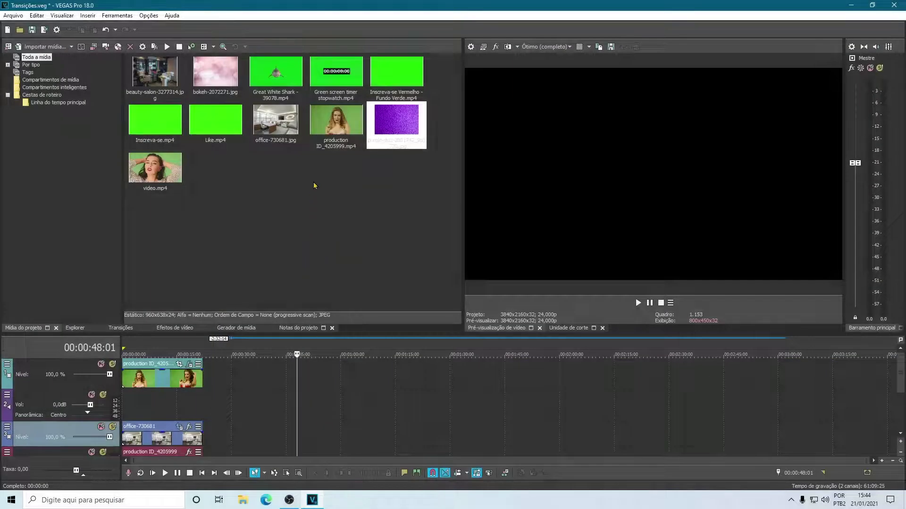
# Place the Inscreva-se Vermelho - Fundo Verde clip on the top track with the purple-skin image spanning its length beneath.
pyautogui.click(396, 76)
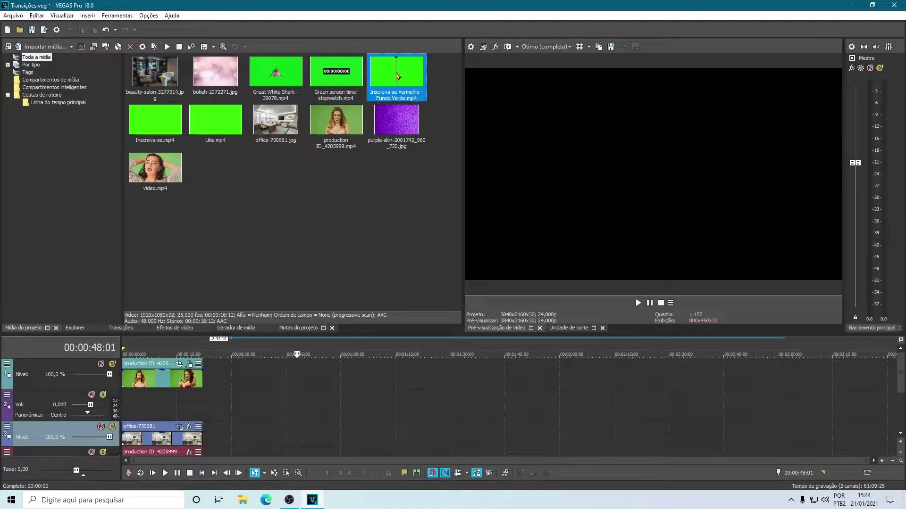
pyautogui.moveTo(388, 73); pyautogui.dragTo(312, 384)
pyautogui.click(336, 348)
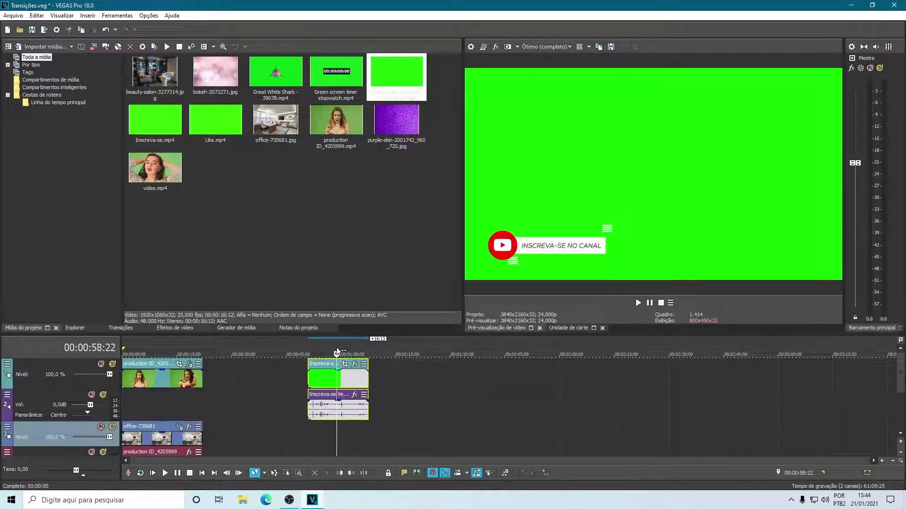
pyautogui.moveTo(396, 120); pyautogui.dragTo(368, 439)
pyautogui.click(323, 439)
# Apply the default Chroma Keyer to the Inscreva-se clip and key out its green background by sampling that colour.
pyautogui.click(175, 328)
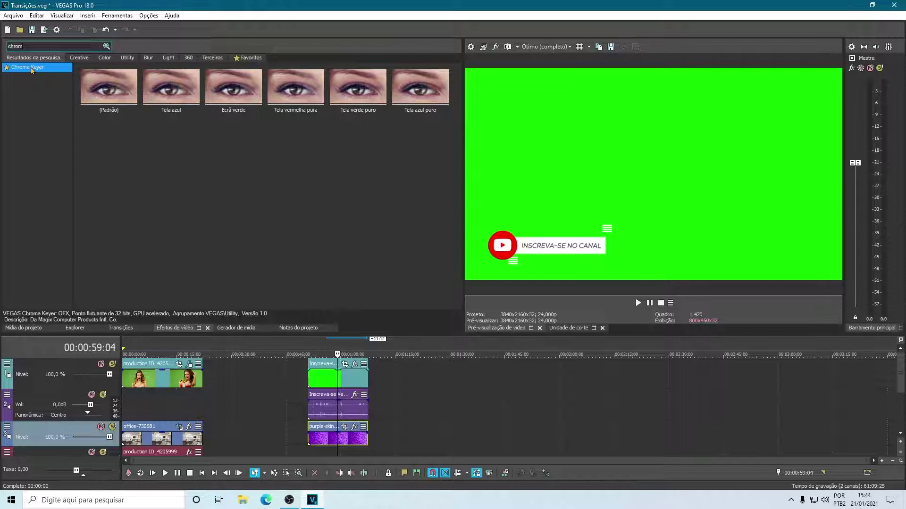
pyautogui.moveTo(96, 102); pyautogui.dragTo(337, 377)
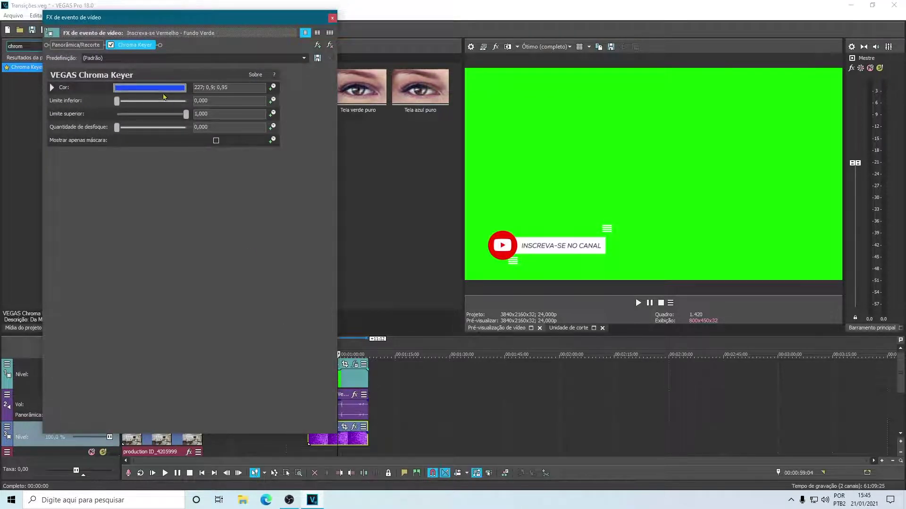
pyautogui.click(142, 89)
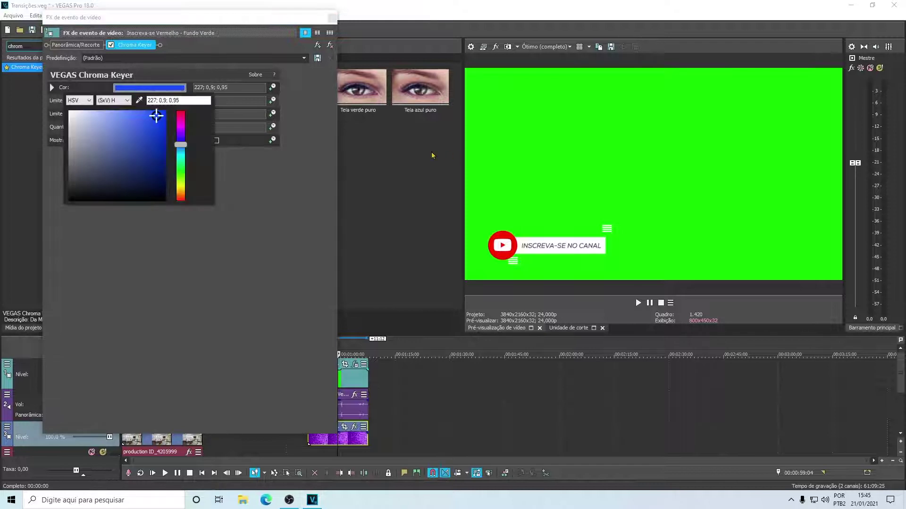
pyautogui.click(139, 100)
pyautogui.moveTo(491, 85); pyautogui.dragTo(831, 219)
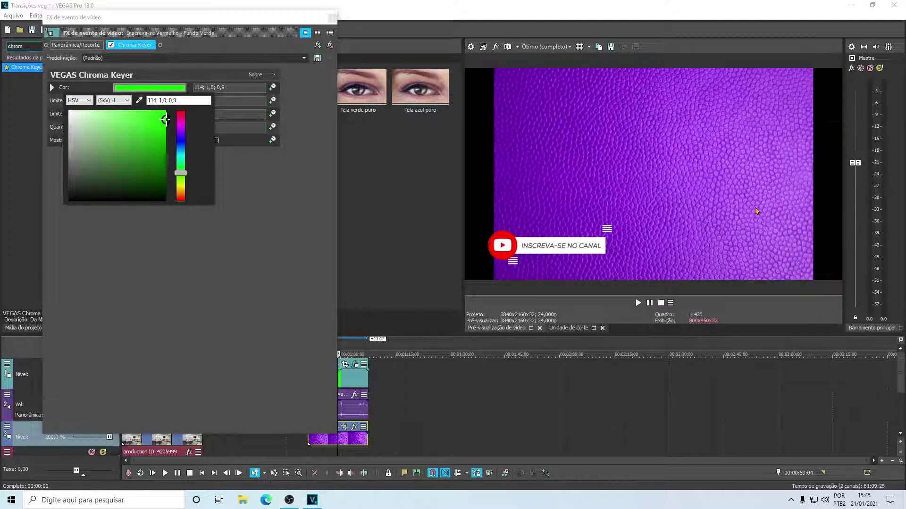
pyautogui.click(332, 17)
# Set Manter taxa de proporção to Não in the purple image's pan/crop settings.
pyautogui.click(345, 428)
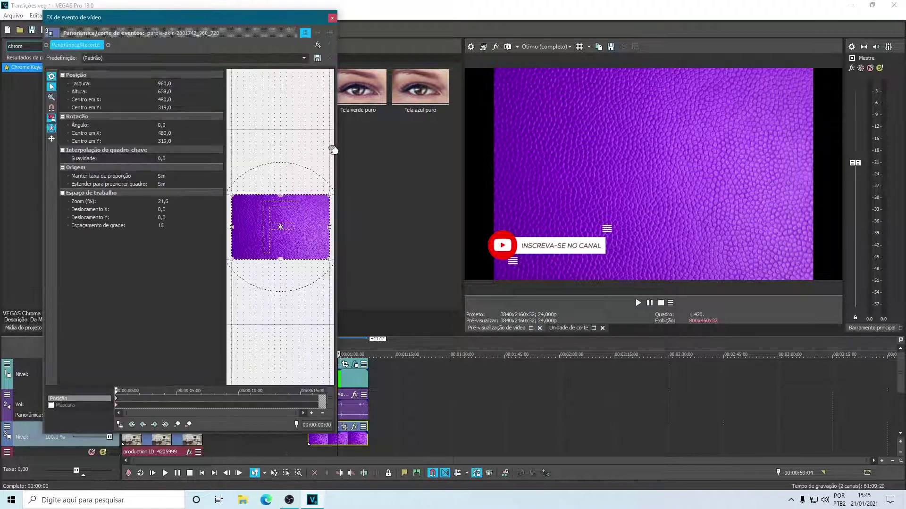
pyautogui.click(162, 179)
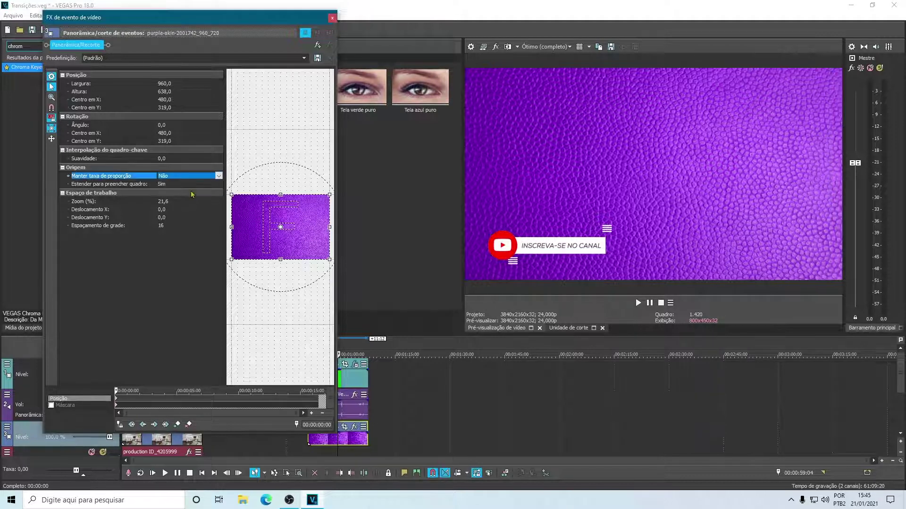
# Close the purple image's pan/crop settings and enlarge the video preview in both width and height.
pyautogui.click(332, 18)
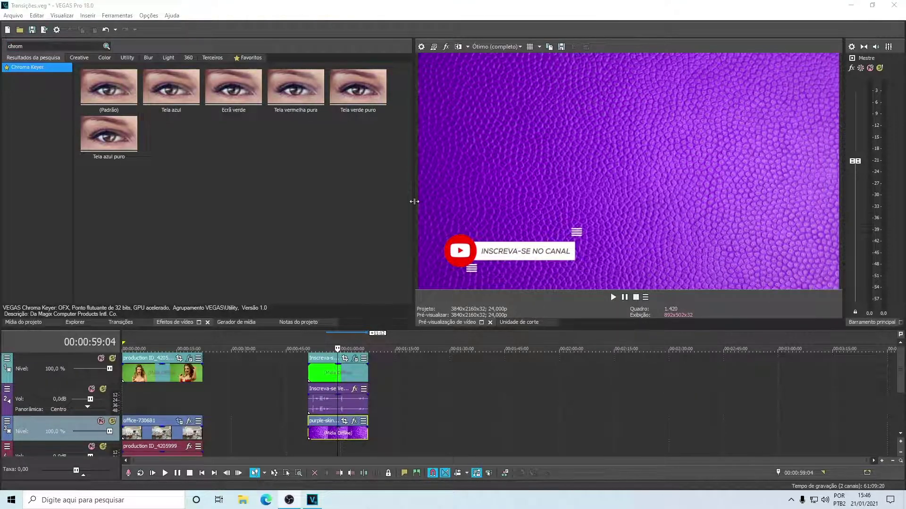
pyautogui.moveTo(414, 202); pyautogui.dragTo(49, 198)
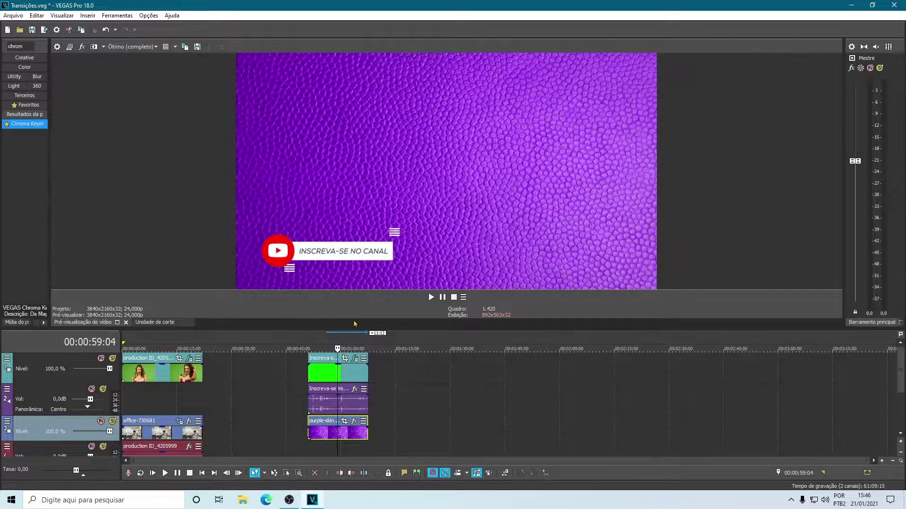
pyautogui.moveTo(355, 324); pyautogui.dragTo(369, 391)
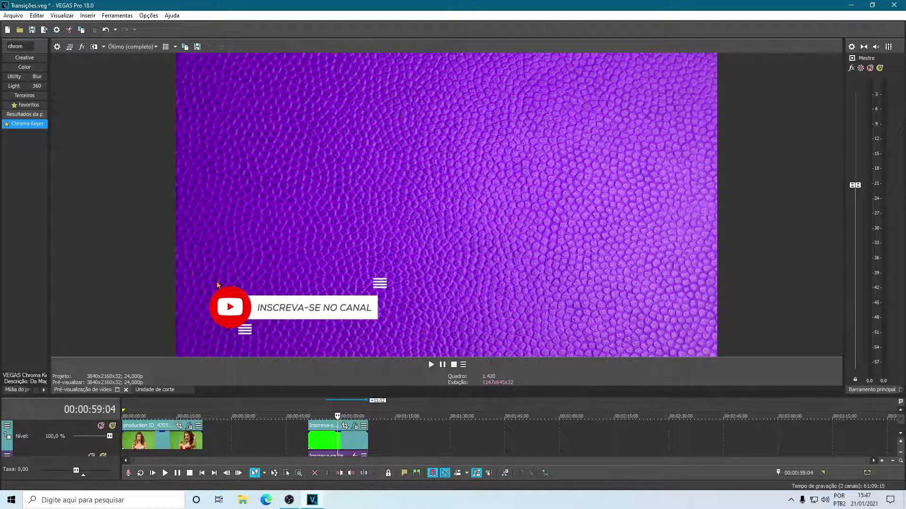
# In the Inscreva-se clip's Chroma Keyer, set Limite superior to 0,823 and Quantidade de desfoque to 0,010 with mask-only display off.
pyautogui.click(353, 429)
pyautogui.moveTo(215, 15); pyautogui.dragTo(644, 40)
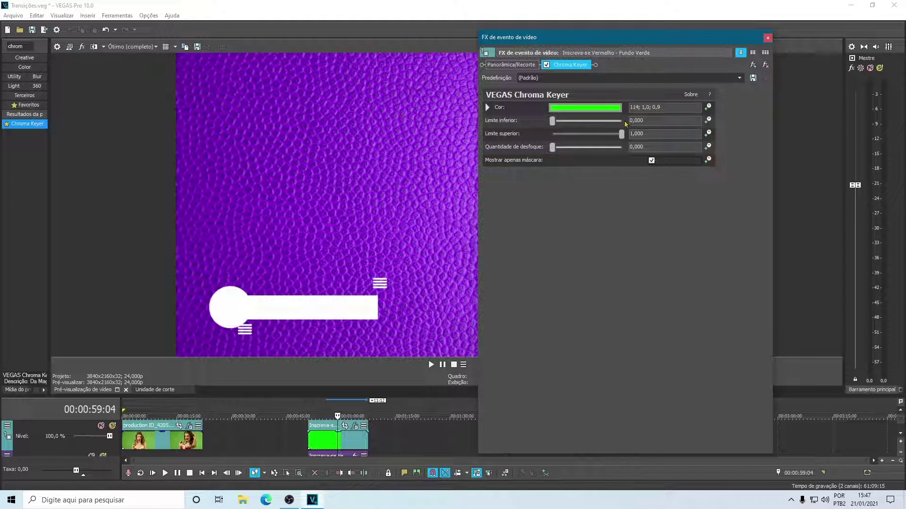
pyautogui.moveTo(623, 135); pyautogui.dragTo(610, 137)
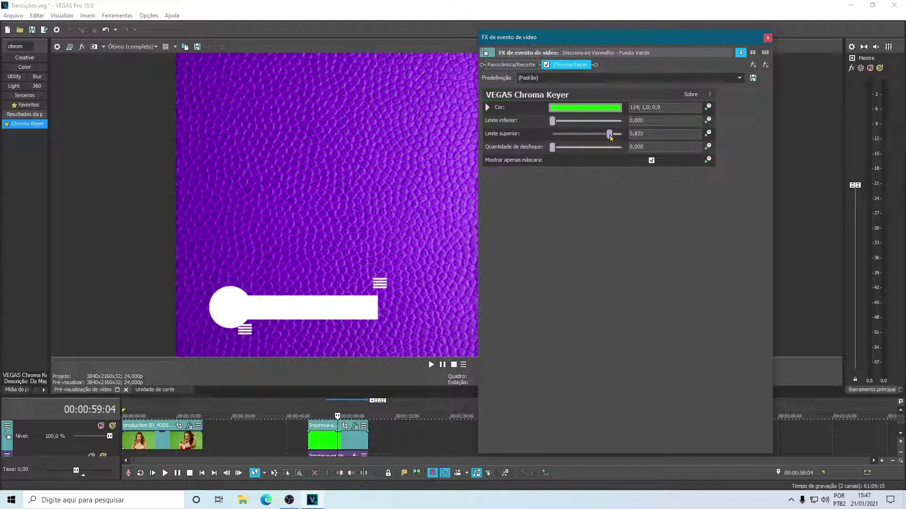
pyautogui.click(651, 160)
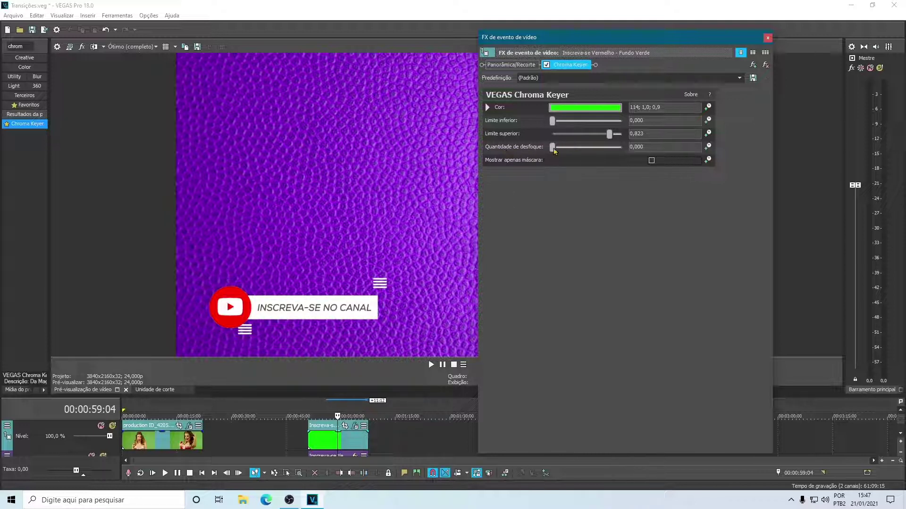
pyautogui.moveTo(554, 150); pyautogui.dragTo(553, 150)
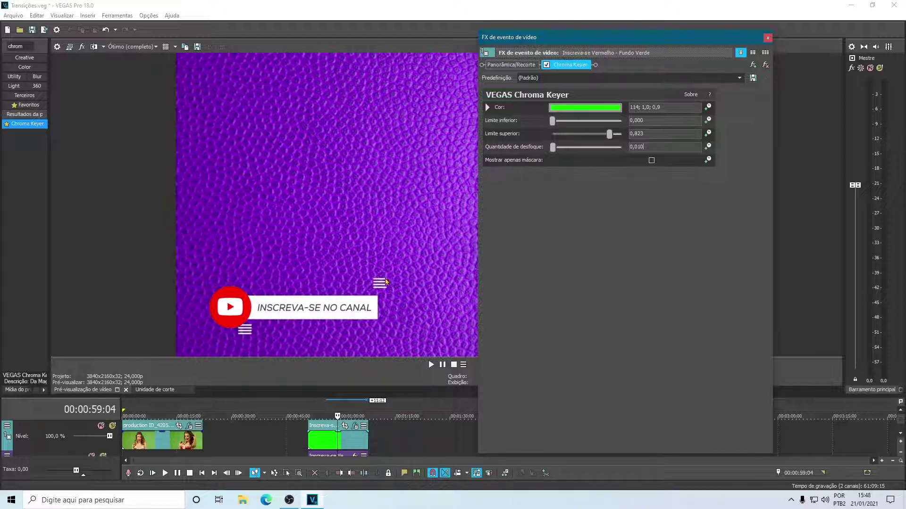
pyautogui.click(768, 37)
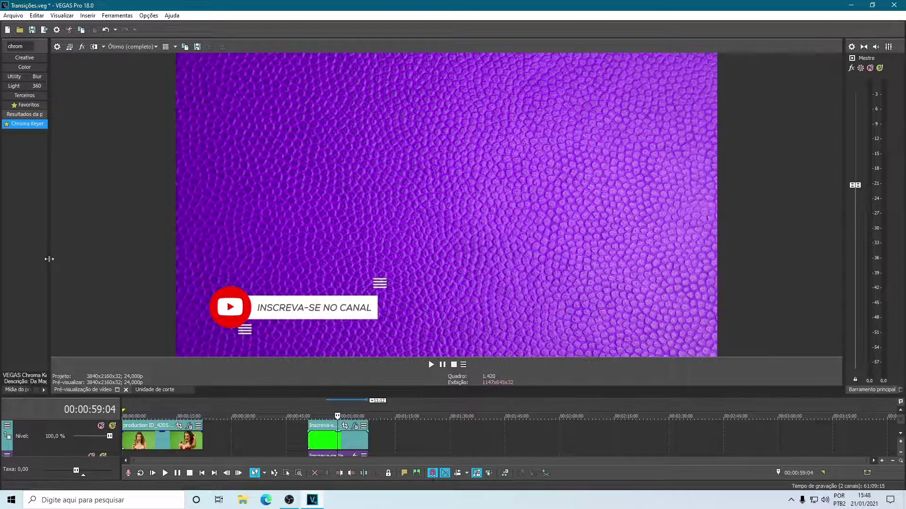
# Shrink the video preview and play back the keyed Inscreva-se animation from near its beginning.
pyautogui.moveTo(48, 259); pyautogui.dragTo(360, 257)
pyautogui.click(315, 342)
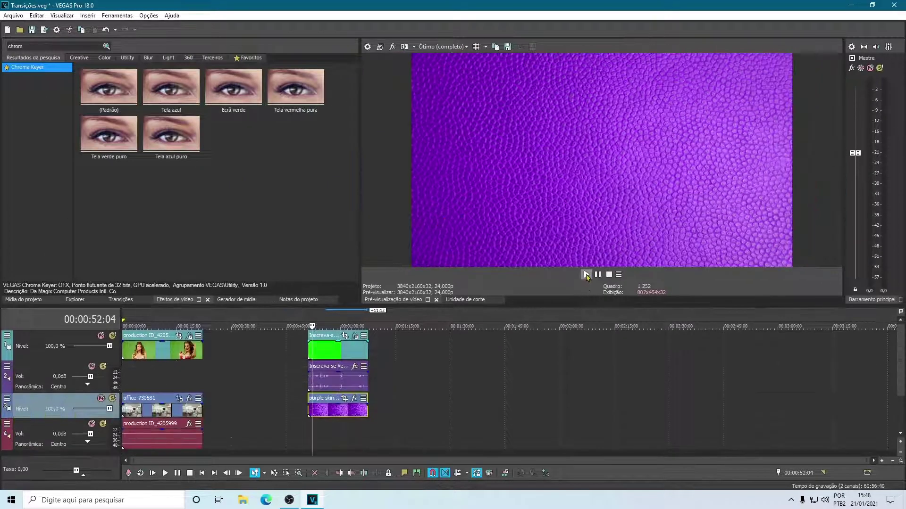
pyautogui.click(587, 274)
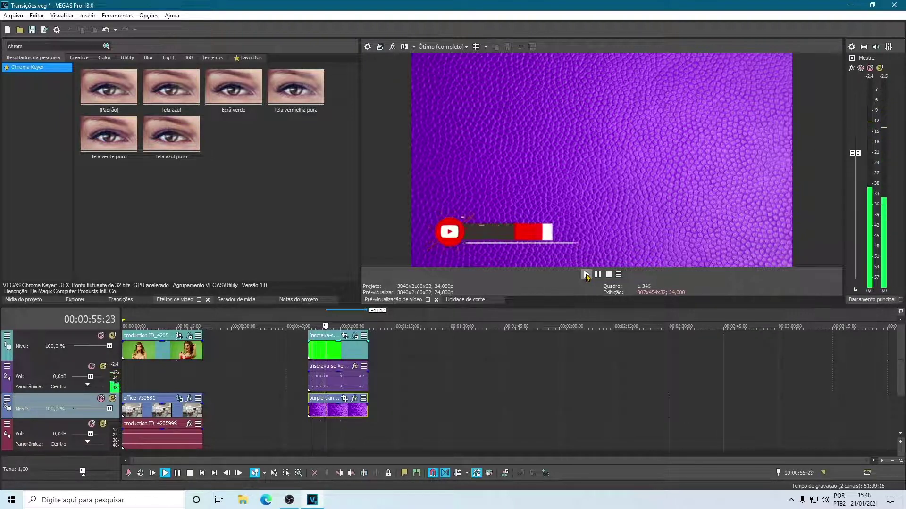
pyautogui.click(598, 275)
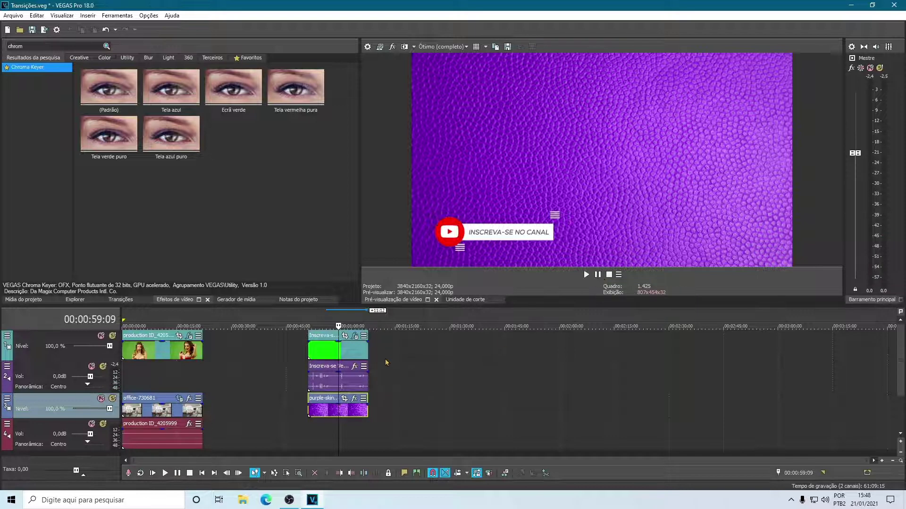
# Delete the Inscreva-se clip and its purple background image from the timeline.
pyautogui.moveTo(382, 354); pyautogui.dragTo(342, 357)
pyautogui.click(329, 357)
pyautogui.press('Delete')
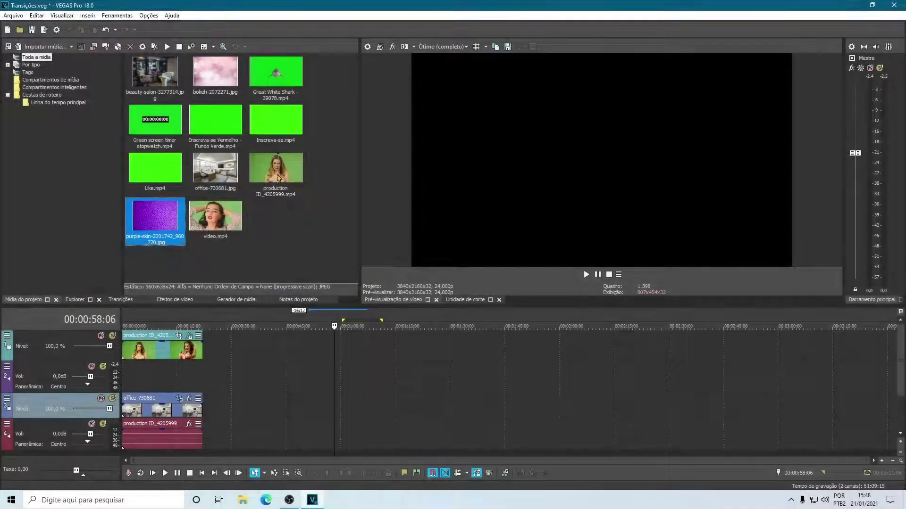
# Place the production ID_4205999 clip on the top track after the existing clips, with the purple-skin image spanning its length beneath.
pyautogui.moveTo(279, 178); pyautogui.dragTo(353, 390)
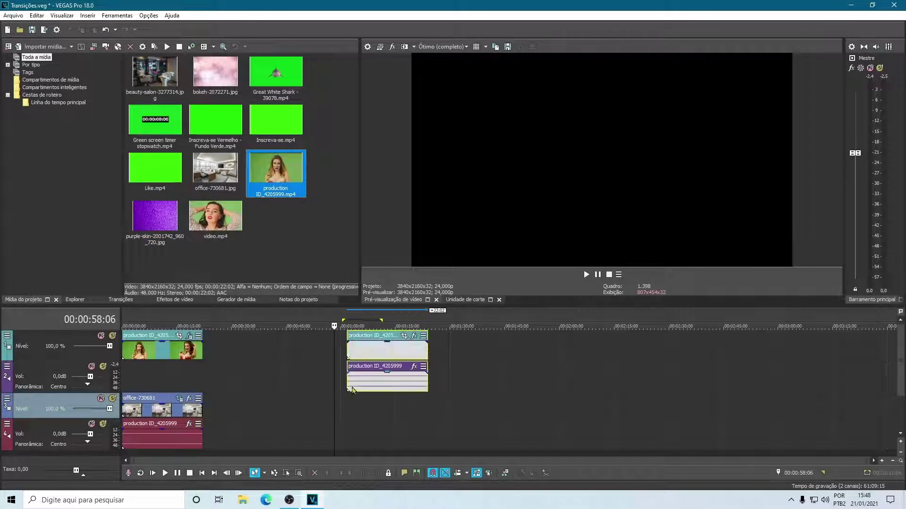
pyautogui.click(392, 325)
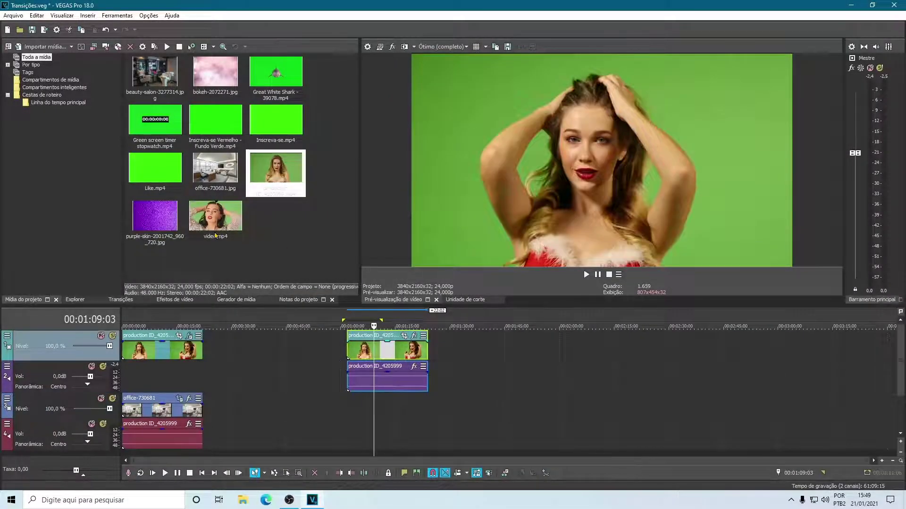
pyautogui.moveTo(156, 216); pyautogui.dragTo(428, 408)
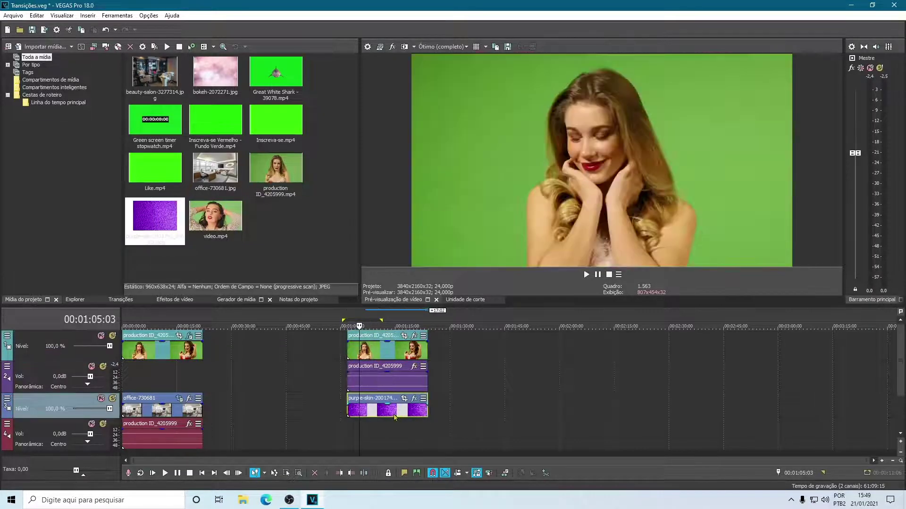
pyautogui.click(386, 406)
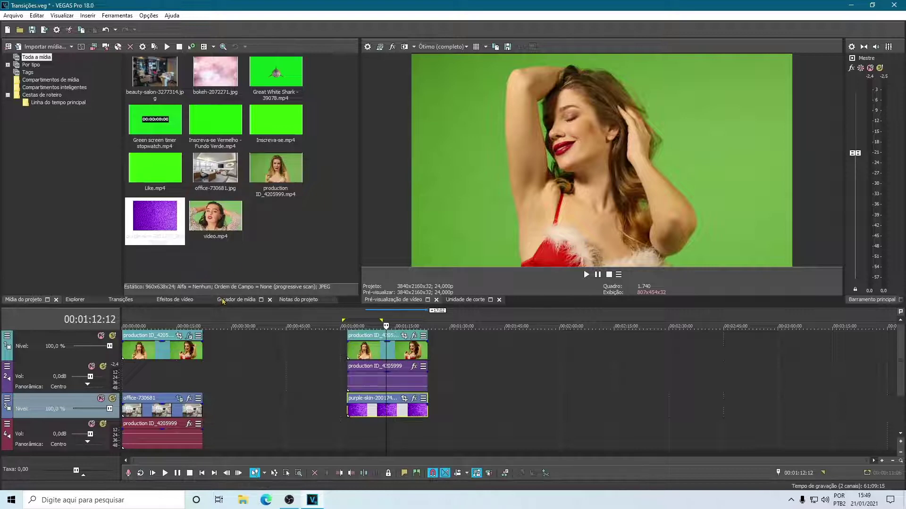
# Apply Chroma Keyer to the new production ID_4205999 clip and key out its green background by sampling an area right of the woman.
pyautogui.click(173, 302)
pyautogui.moveTo(22, 70); pyautogui.dragTo(384, 351)
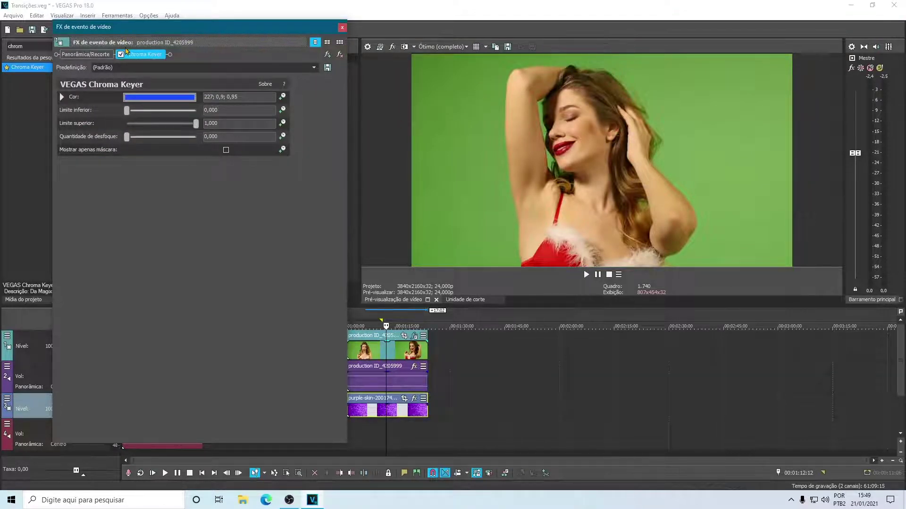
pyautogui.click(121, 54)
pyautogui.click(121, 54)
pyautogui.click(126, 98)
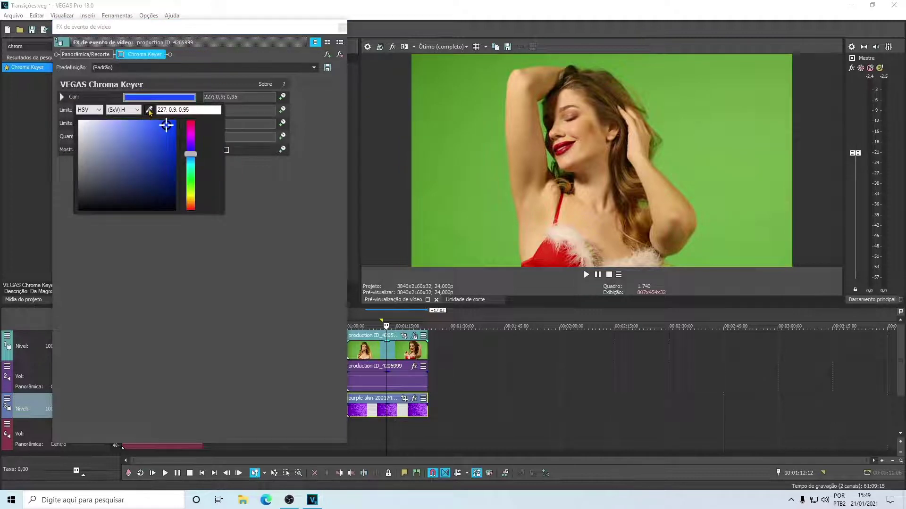
pyautogui.click(149, 109)
pyautogui.moveTo(698, 62); pyautogui.dragTo(795, 252)
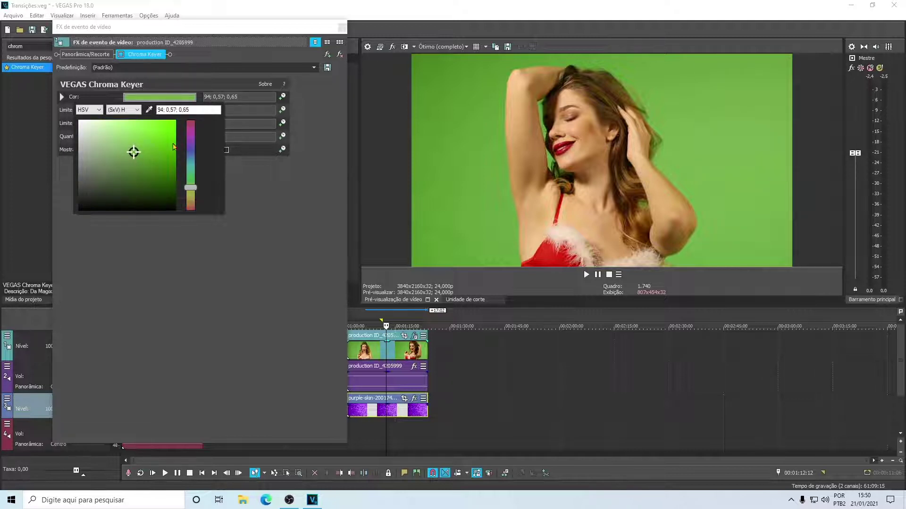
pyautogui.click(121, 54)
pyautogui.click(122, 55)
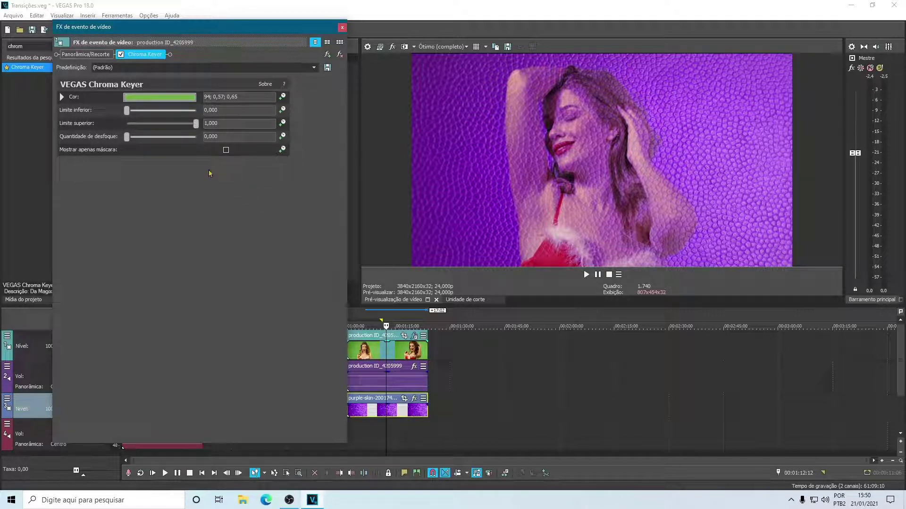
# Set the Chroma Keyer's Limite superior to 0,279 while showing only the mask, and return to the normal display.
pyautogui.click(226, 151)
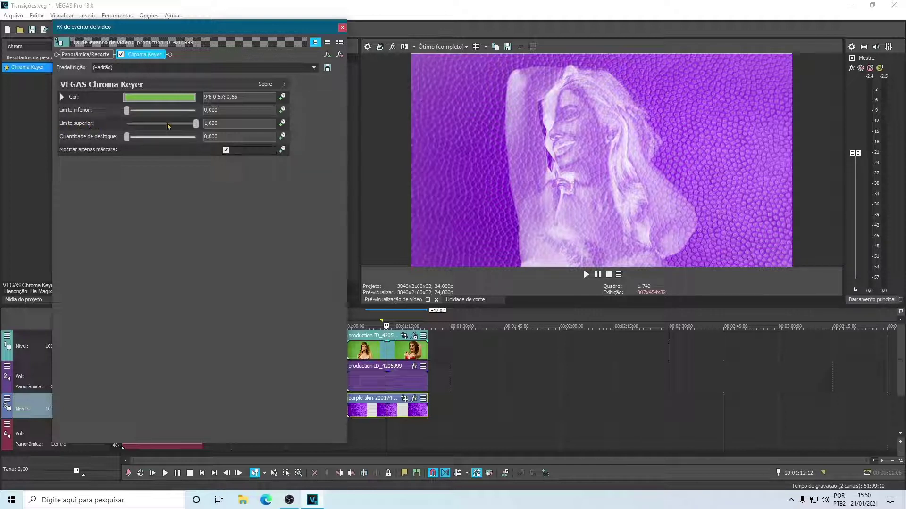
pyautogui.moveTo(197, 128); pyautogui.dragTo(148, 130)
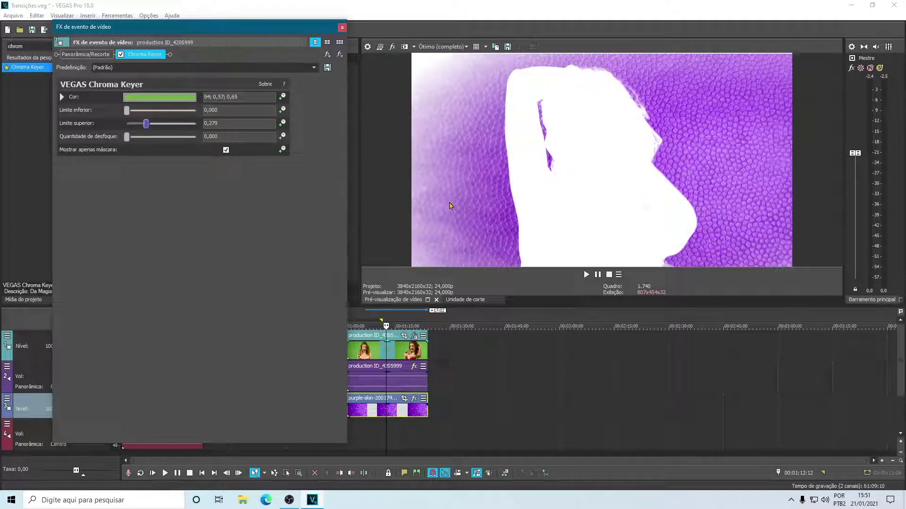
pyautogui.click(226, 151)
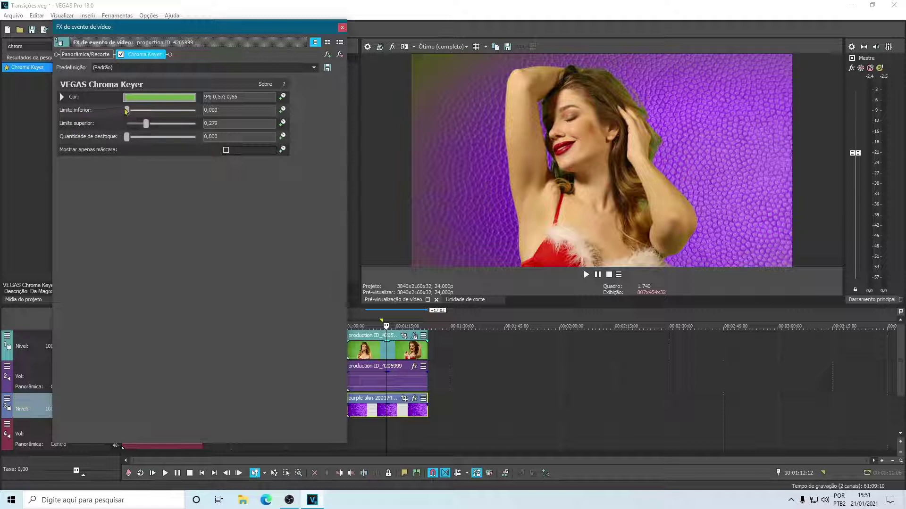
# Raise the Chroma Keyer's Limite inferior to 0,265 and fine-tune Limite superior to 0,252.
pyautogui.moveTo(127, 112); pyautogui.dragTo(148, 125)
pyautogui.press('Left')
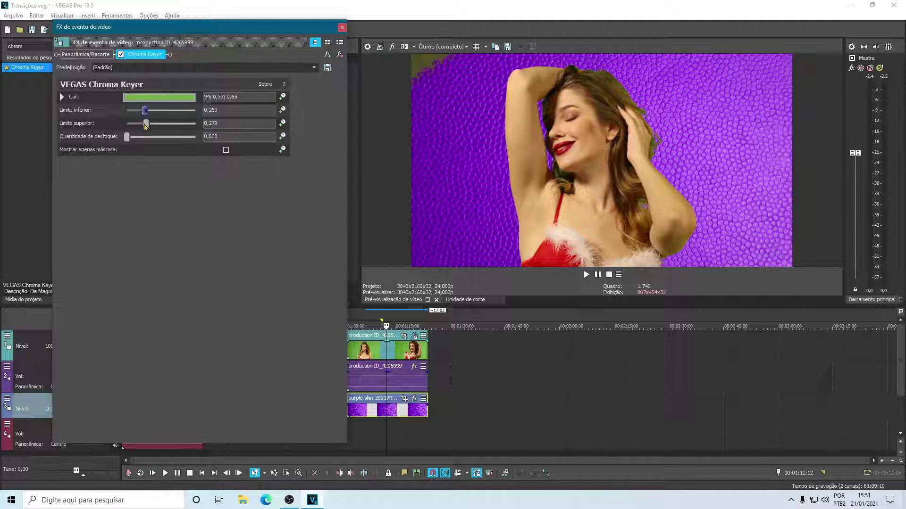
pyautogui.moveTo(149, 128); pyautogui.dragTo(151, 131)
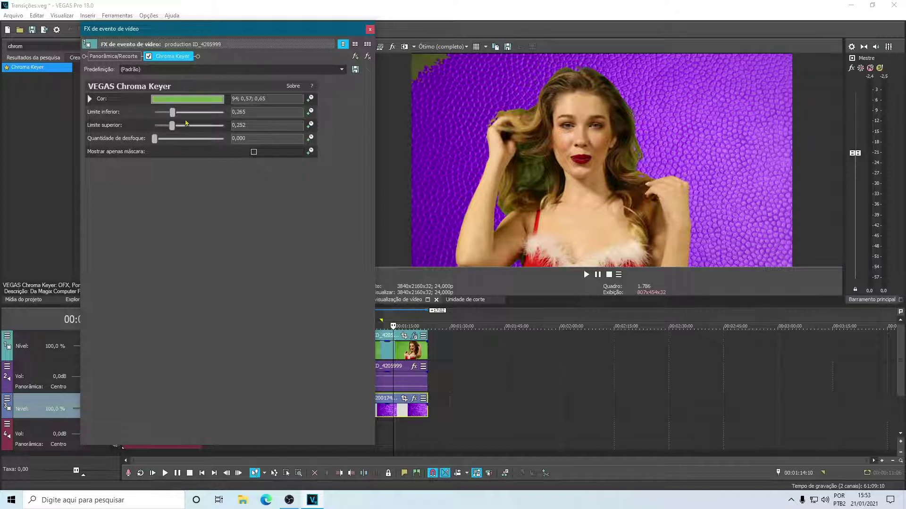
# Resample the key colour from the darker green area left of the woman, re-enable the Chroma Keyer and close its settings.
pyautogui.click(148, 57)
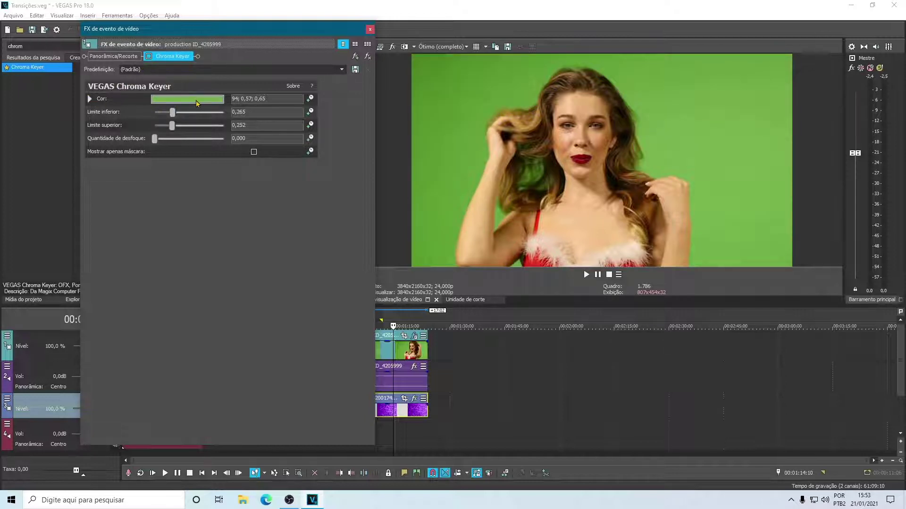
pyautogui.click(197, 102)
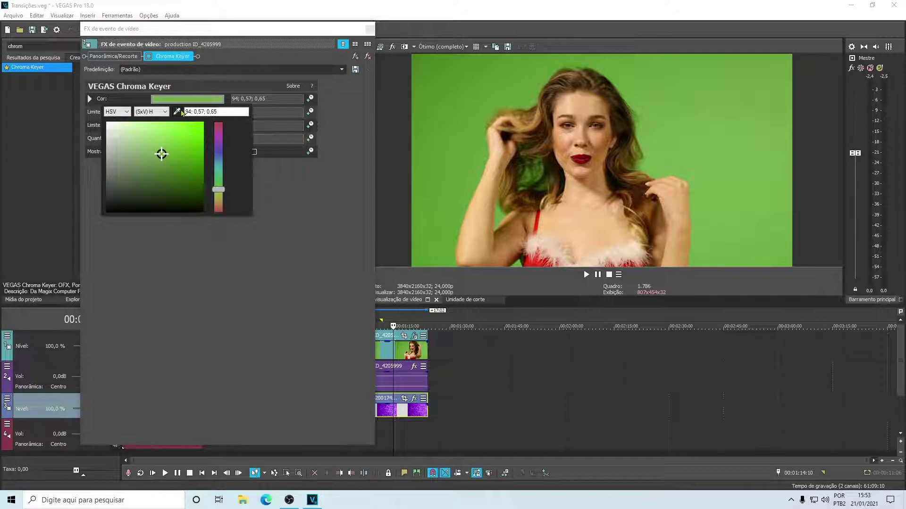
pyautogui.click(178, 112)
pyautogui.moveTo(414, 55); pyautogui.dragTo(478, 168)
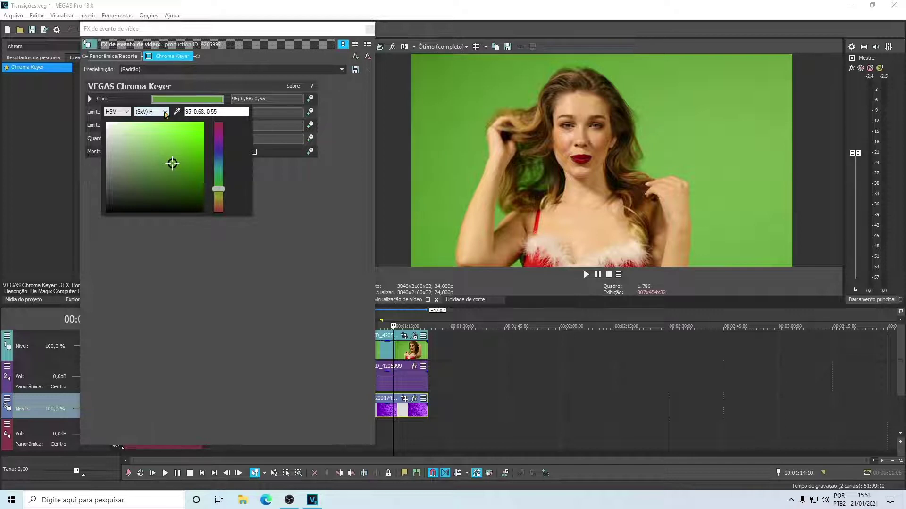
pyautogui.click(148, 57)
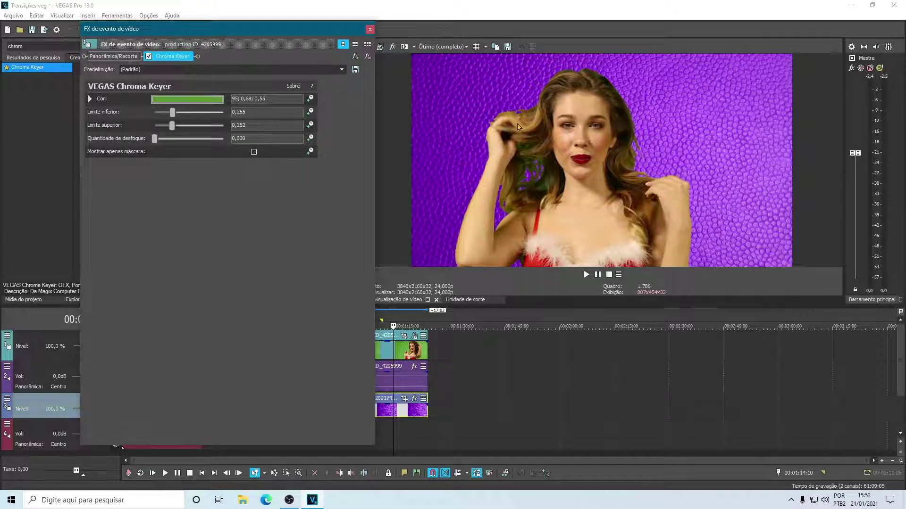
pyautogui.click(370, 30)
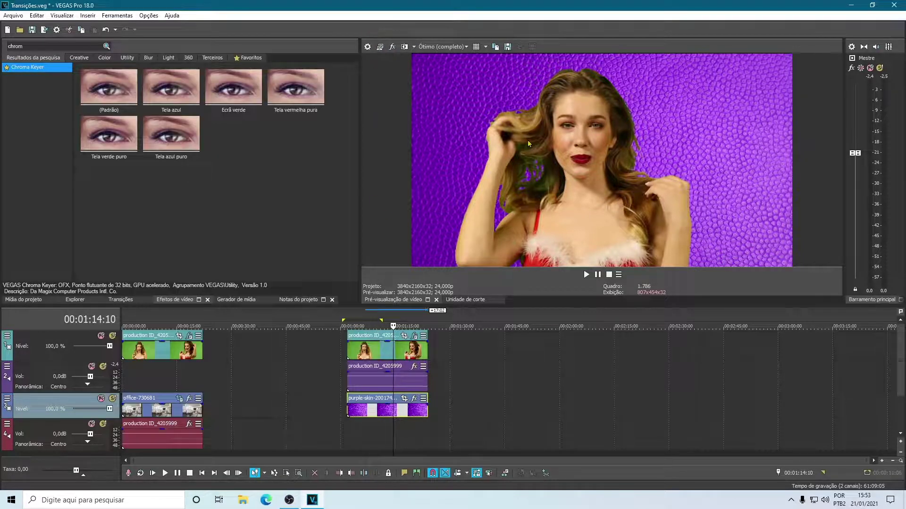
# Search the video effects for "curva" and apply Curvas de cor to the keyed production ID_4205999 clip.
pyautogui.click(388, 350)
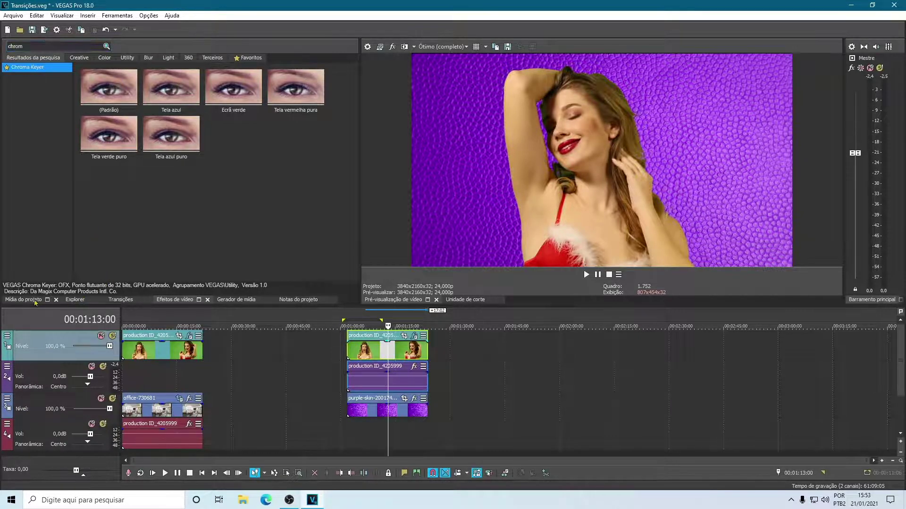
pyautogui.click(14, 47)
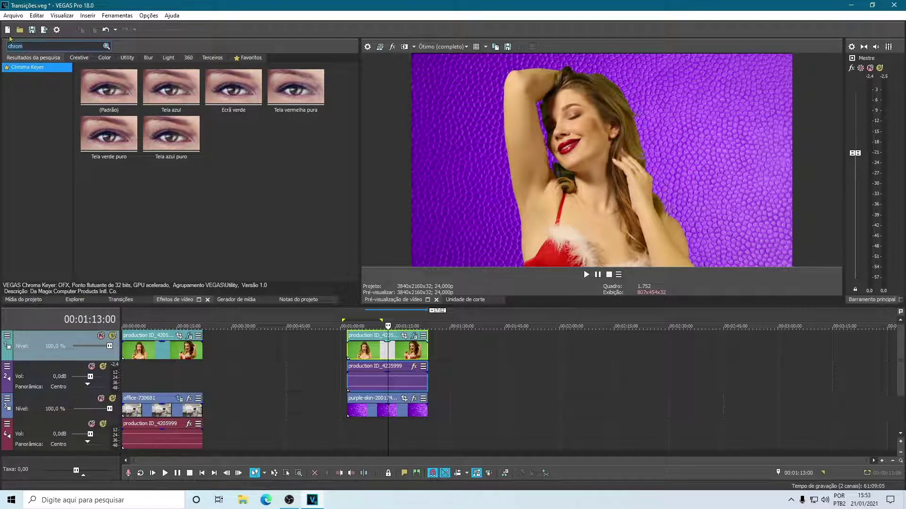
pyautogui.press('BackSpace')
pyautogui.press('BackSpace')
pyautogui.press('BackSpace')
pyautogui.press('BackSpace')
pyautogui.press('BackSpace')
pyautogui.write('cur')
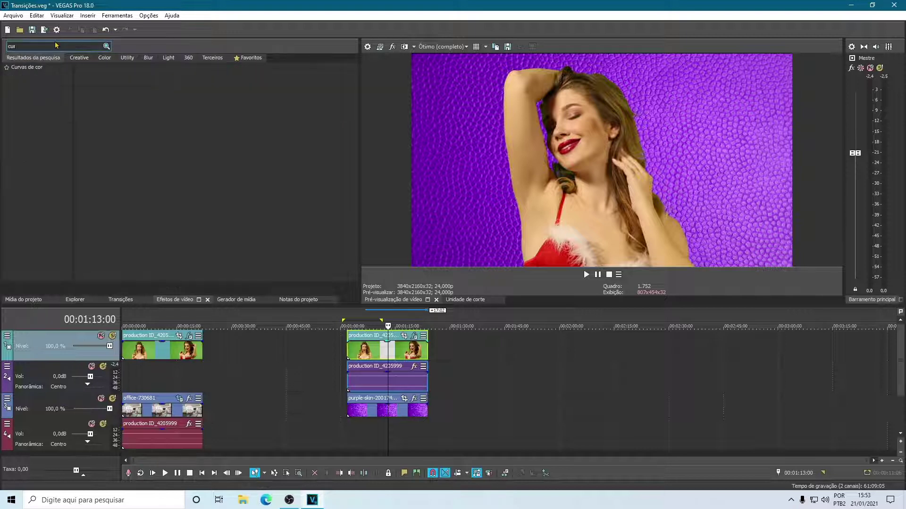
pyautogui.write('va')
pyautogui.click(56, 67)
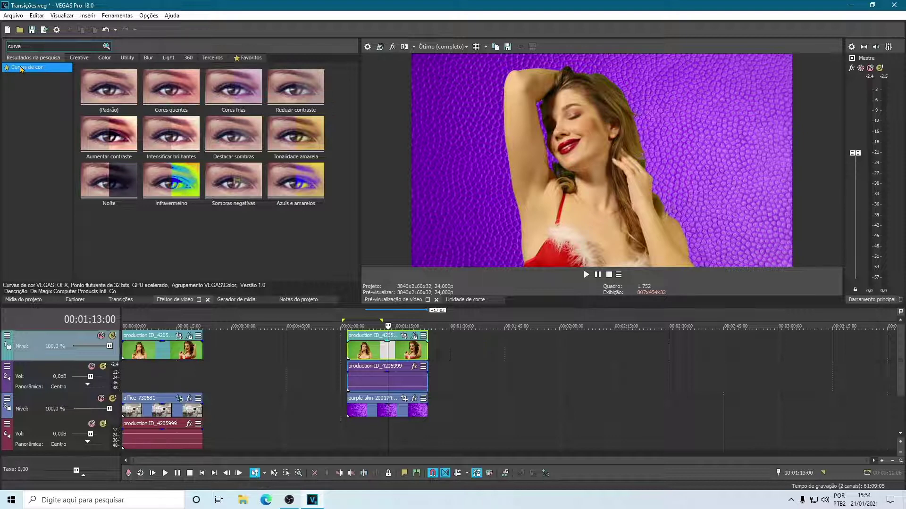
pyautogui.moveTo(21, 69); pyautogui.dragTo(400, 350)
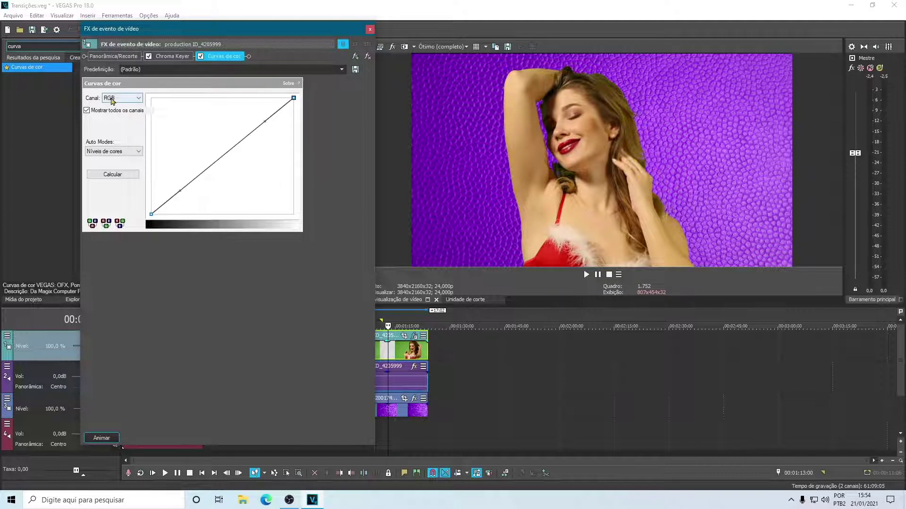
# Bend the Verde channel of Curvas de cor slightly downward at both ends to reduce the green cast, and close the effect settings.
pyautogui.click(138, 98)
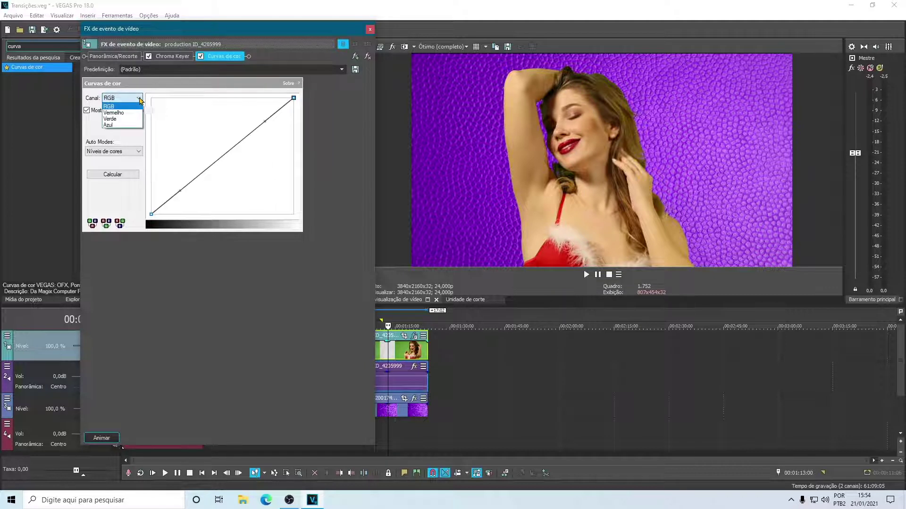
pyautogui.click(116, 119)
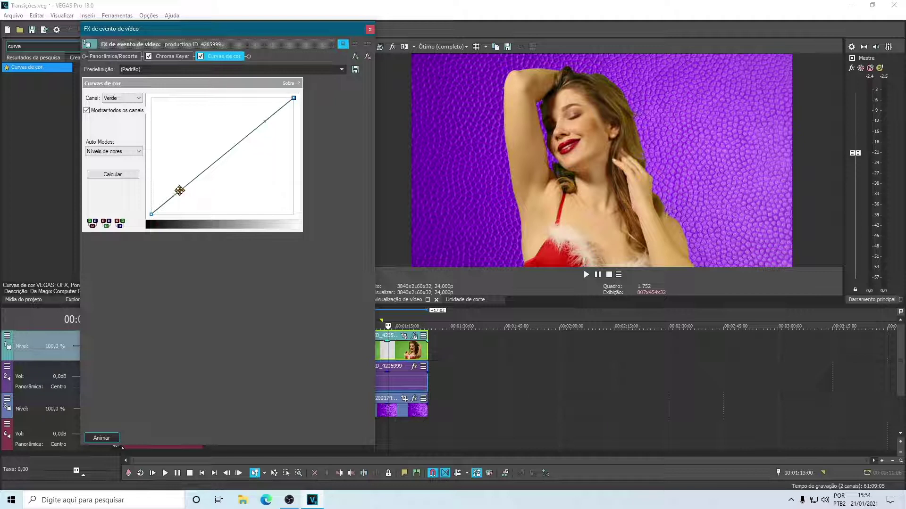
pyautogui.moveTo(180, 190); pyautogui.dragTo(190, 197)
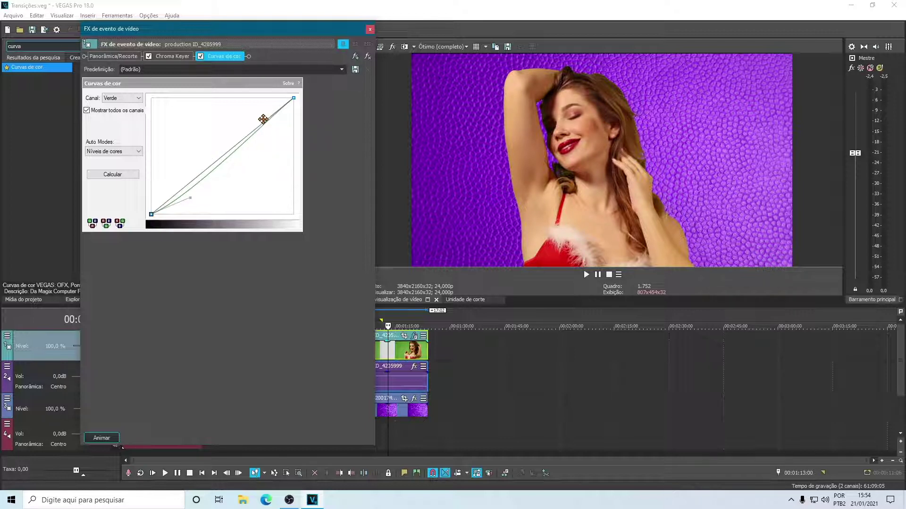
pyautogui.moveTo(264, 122); pyautogui.dragTo(270, 132)
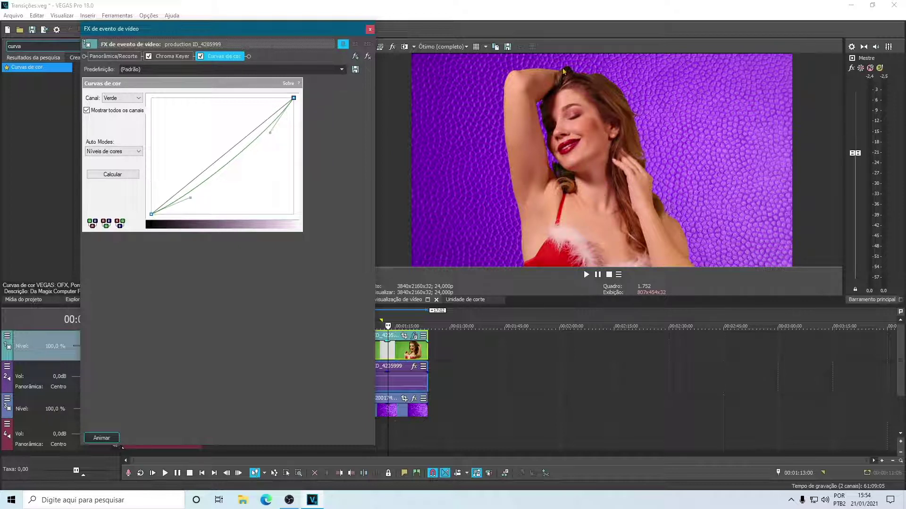
pyautogui.click(370, 29)
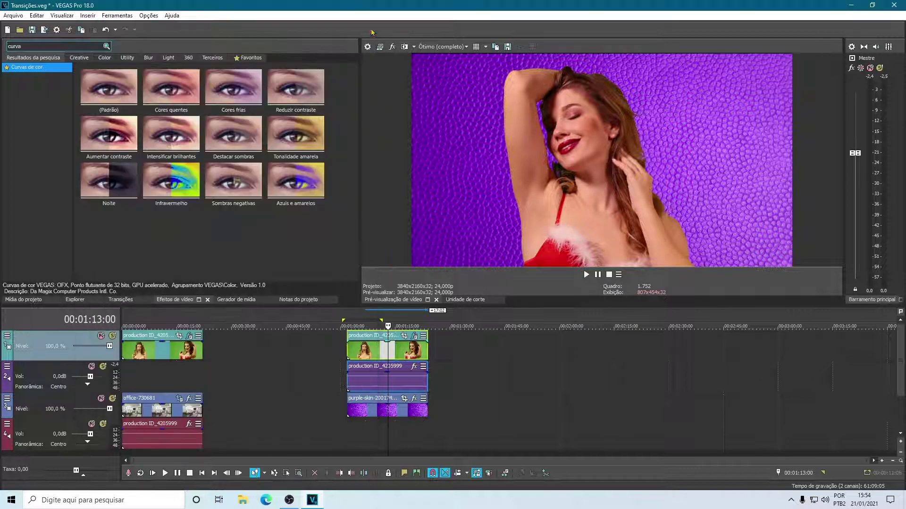
# Check the keyed woman's hair and skin against the purple background at several points along the second clip.
pyautogui.click(404, 321)
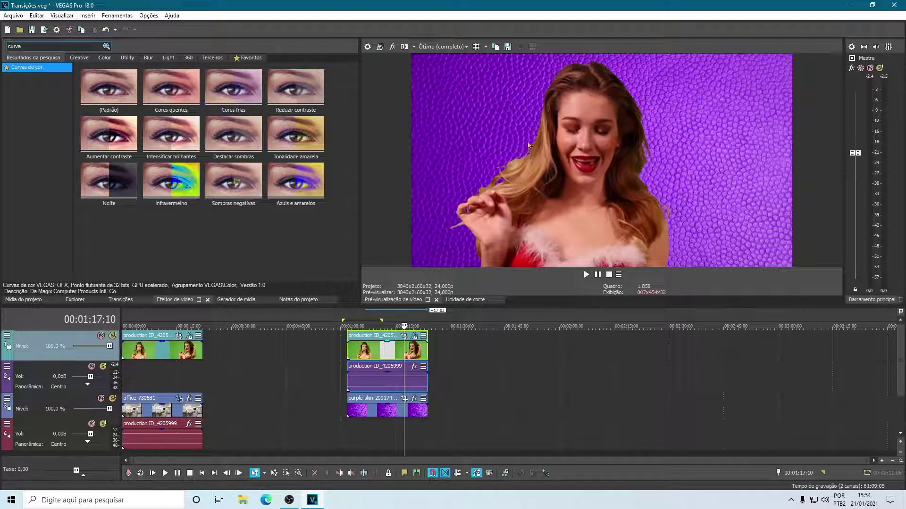
pyautogui.click(366, 326)
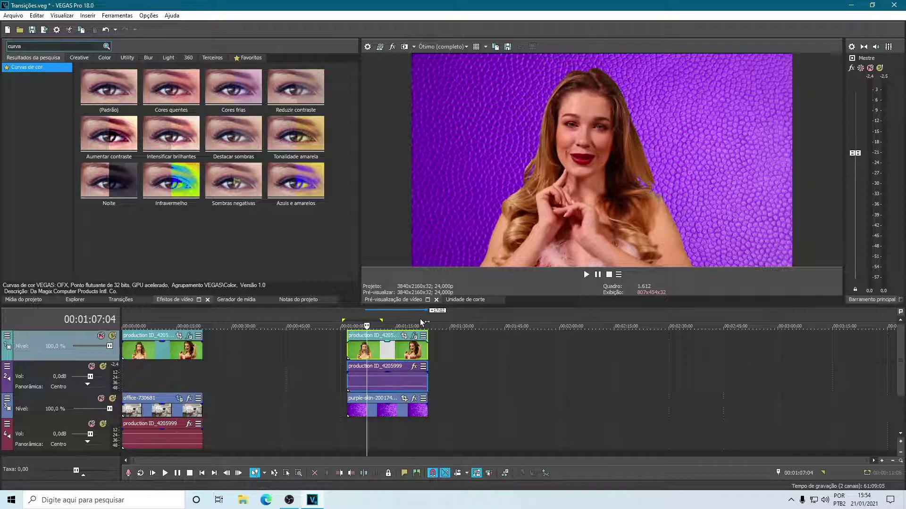
pyautogui.click(407, 325)
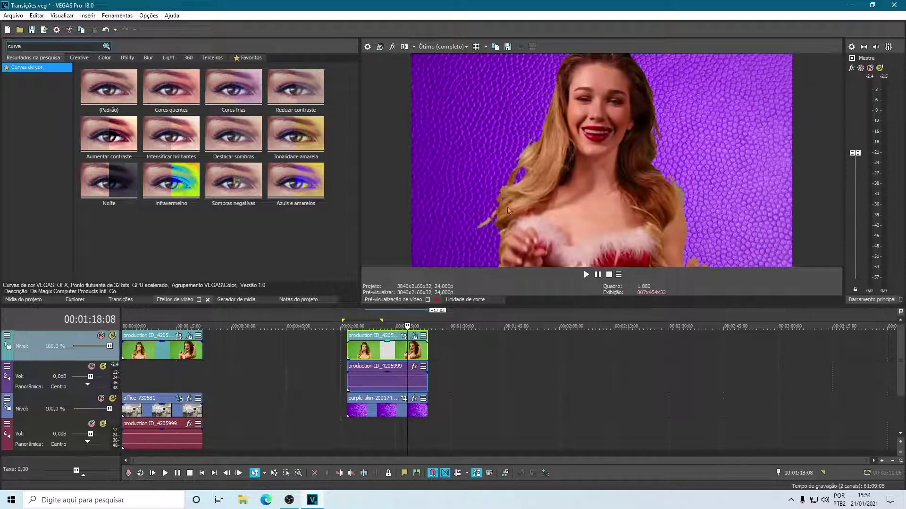
pyautogui.click(395, 320)
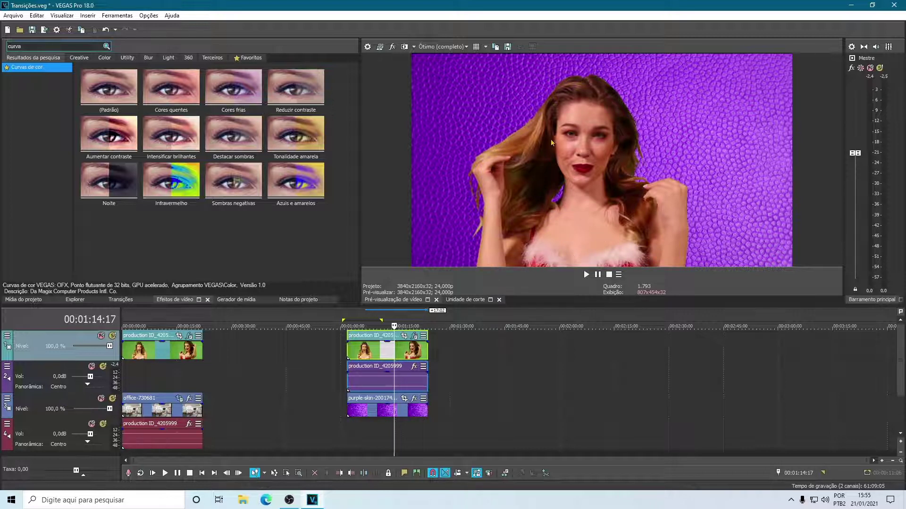
pyautogui.click(378, 352)
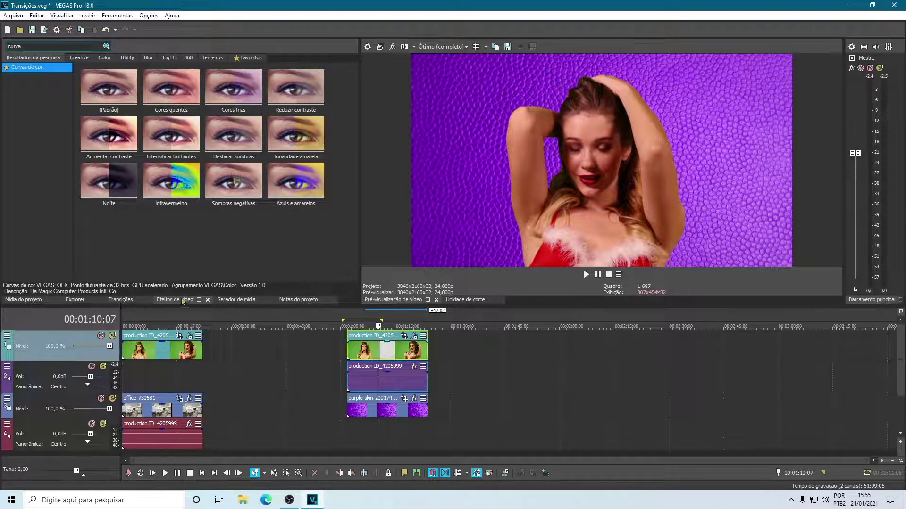
# Search the video effects for "corre" and apply Corretor de cor to the keyed clip over the purple background.
pyautogui.click(57, 58)
pyautogui.write('corre')
pyautogui.click(16, 77)
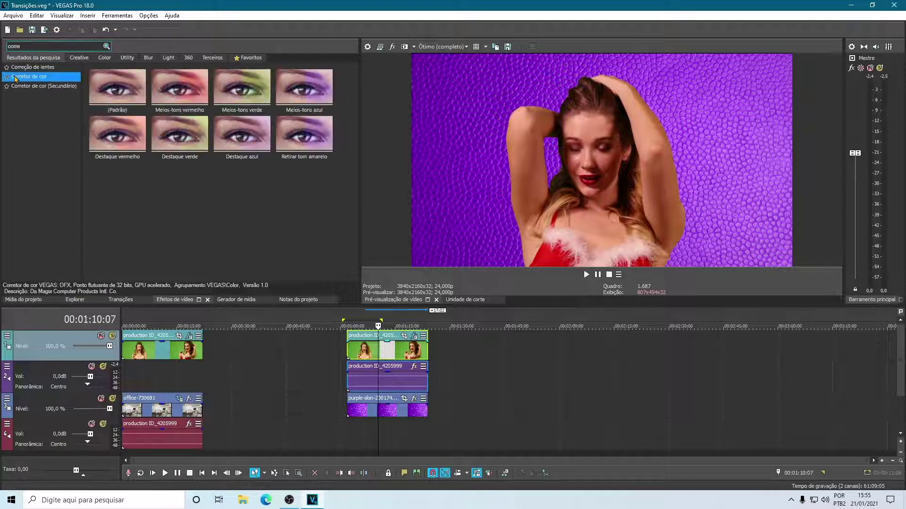
pyautogui.moveTo(16, 78); pyautogui.dragTo(371, 348)
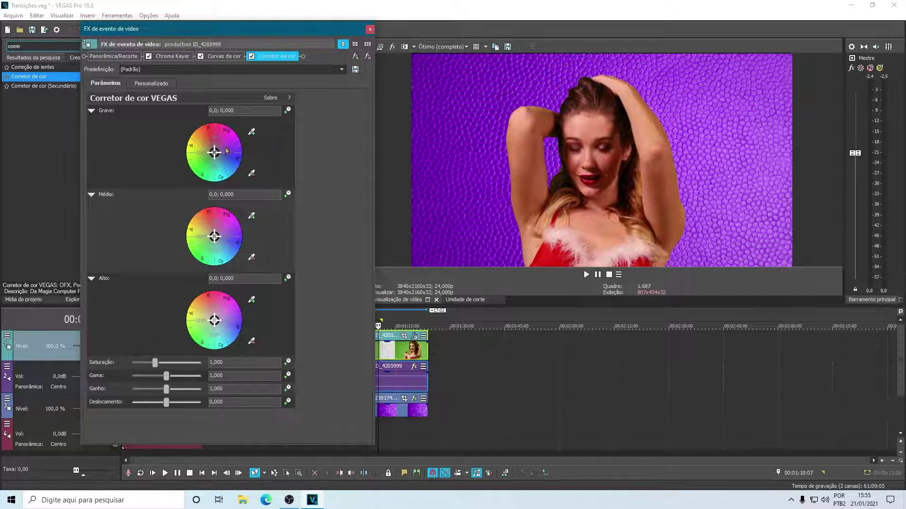
# Tint the clip toward magenta-blue with Grave at 43,6; 0,1841, Médio at 15,22; 0,3627 and Alto at 22,94; 0,3258.
pyautogui.moveTo(214, 152); pyautogui.dragTo(218, 149)
pyautogui.moveTo(215, 236); pyautogui.dragTo(224, 234)
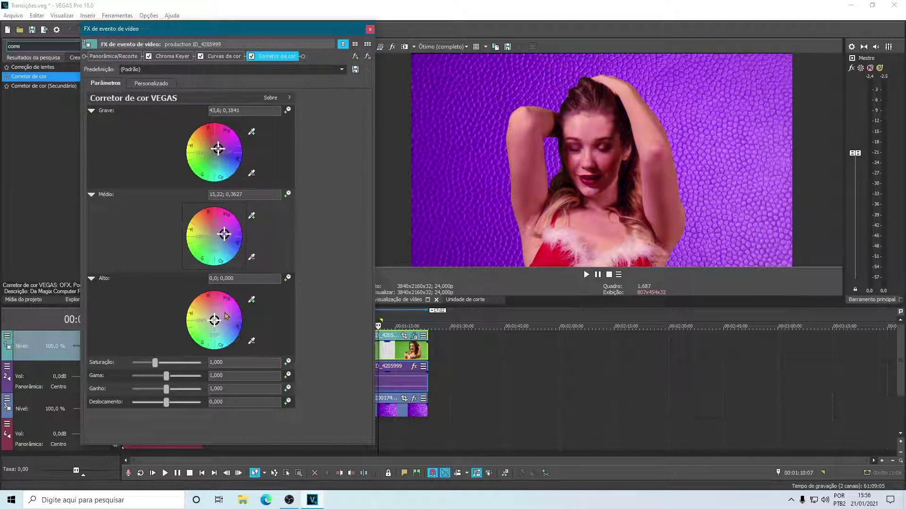
pyautogui.moveTo(215, 321); pyautogui.dragTo(223, 317)
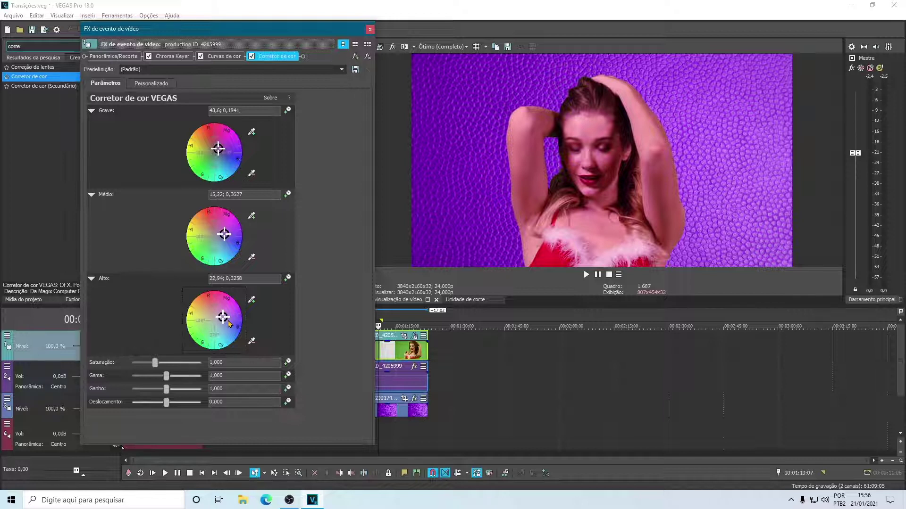
# Shift the colour wheels toward orange-red, with Grave at 134,1; 0,2874 and Alto at 112,78; 0,0861, and move Médio nearer the centre.
pyautogui.moveTo(218, 150); pyautogui.dragTo(208, 147)
pyautogui.moveTo(223, 234); pyautogui.dragTo(211, 233)
pyautogui.moveTo(222, 317); pyautogui.dragTo(213, 318)
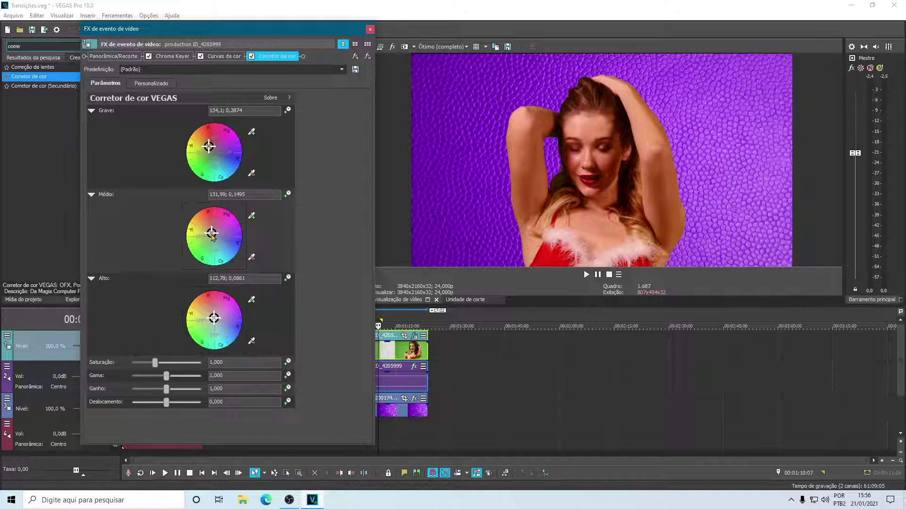
pyautogui.moveTo(212, 234); pyautogui.dragTo(212, 236)
# Move the colour wheels toward magenta, with Grave at 34,71; 0,446, Médio at 37,3; 0,2095 and Alto at 37,93; 0,2324.
pyautogui.moveTo(209, 148); pyautogui.dragTo(224, 145)
pyautogui.moveTo(212, 235); pyautogui.dragTo(214, 234)
pyautogui.moveTo(214, 318); pyautogui.dragTo(219, 317)
pyautogui.moveTo(215, 233); pyautogui.dragTo(220, 233)
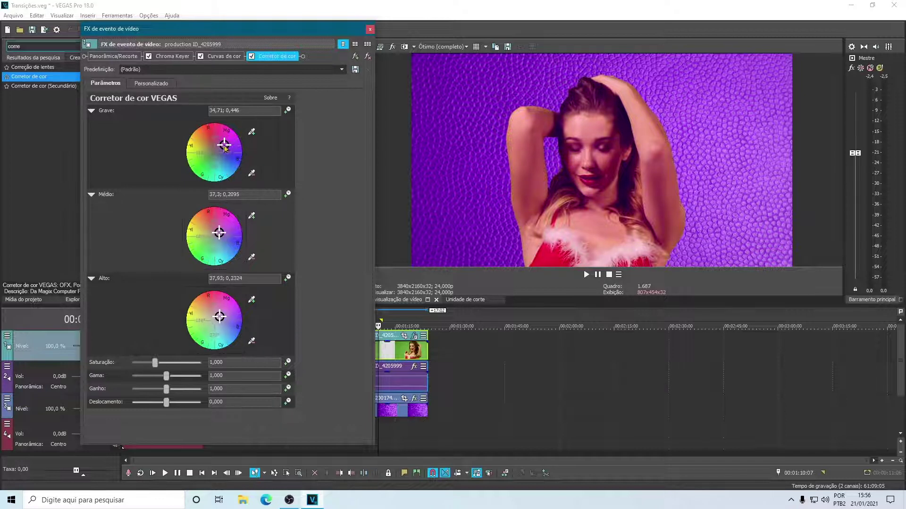
# Try a strong red tint with Grave at 109,97; 0,4391, Médio at 122,69; 0,3395 and Alto at 90,0; 0,0794.
pyautogui.moveTo(225, 146); pyautogui.dragTo(221, 147)
pyautogui.moveTo(221, 146); pyautogui.dragTo(216, 144)
pyautogui.click(211, 140)
pyautogui.click(209, 227)
pyautogui.click(214, 319)
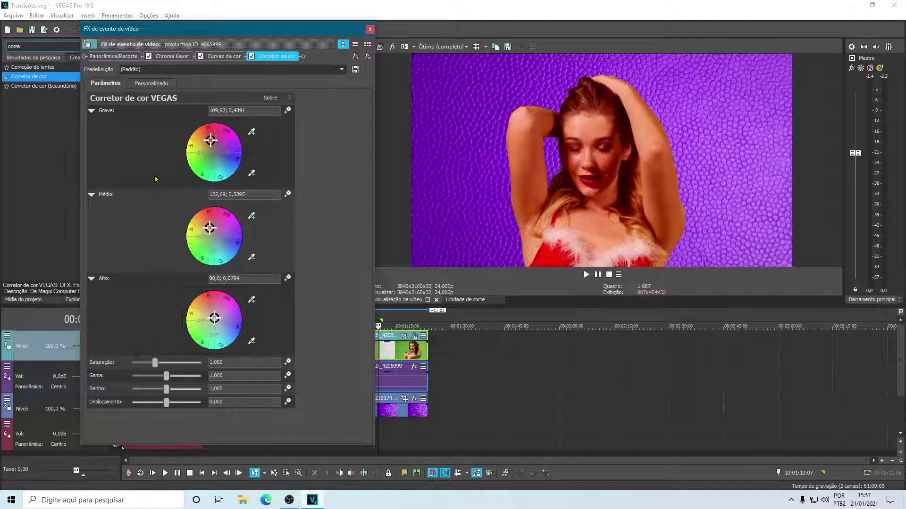
# Soften the tint by setting Grave to 103,13; 0,1467, Médio to 107,48; 0,1664 and Alto to 101,86; 0,0811.
pyautogui.moveTo(212, 143); pyautogui.dragTo(214, 149)
pyautogui.moveTo(214, 235); pyautogui.dragTo(214, 232)
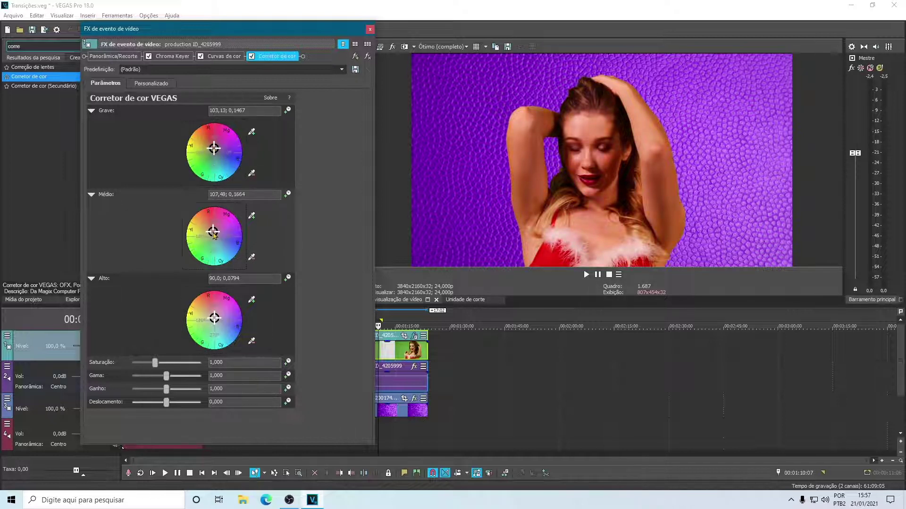
pyautogui.moveTo(215, 313); pyautogui.dragTo(215, 312)
# Disable Corretor de cor, Curvas de cor and Chroma Keyer, and re-enable them one by one to compare their effect on the clip.
pyautogui.click(251, 56)
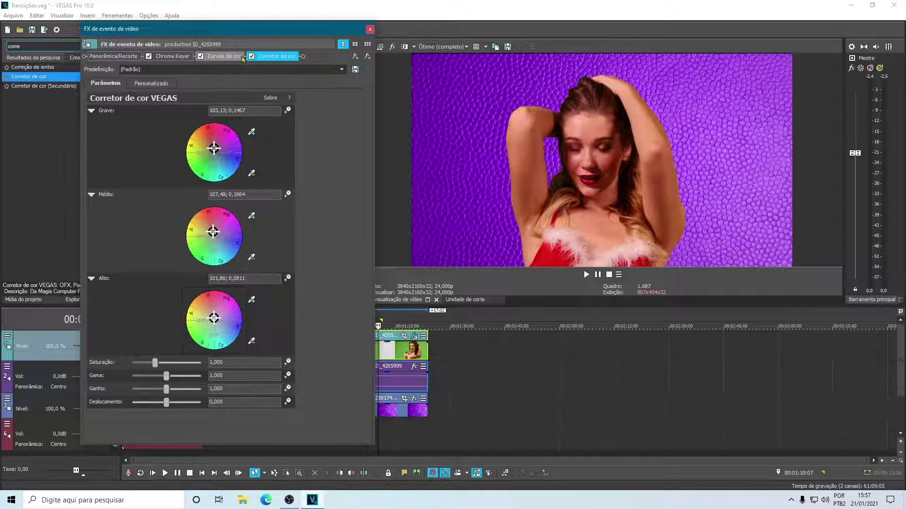
pyautogui.click(200, 57)
pyautogui.click(149, 56)
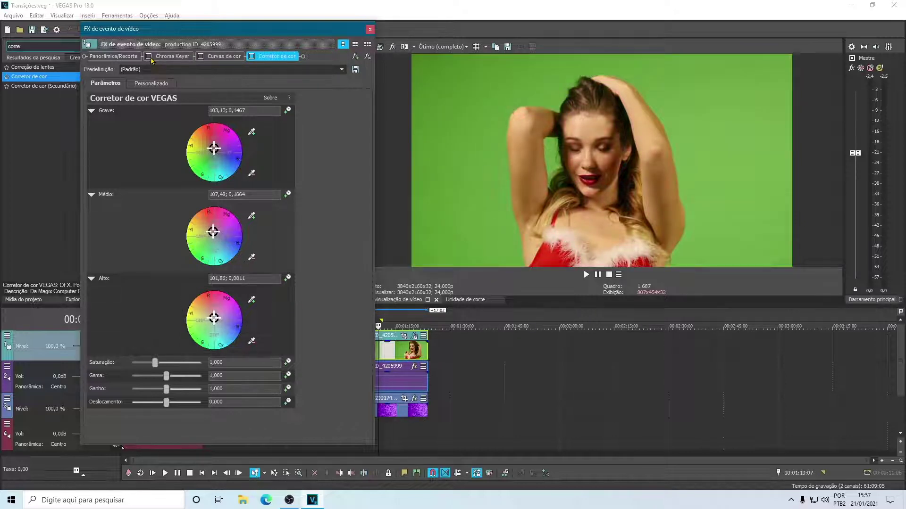
pyautogui.click(148, 56)
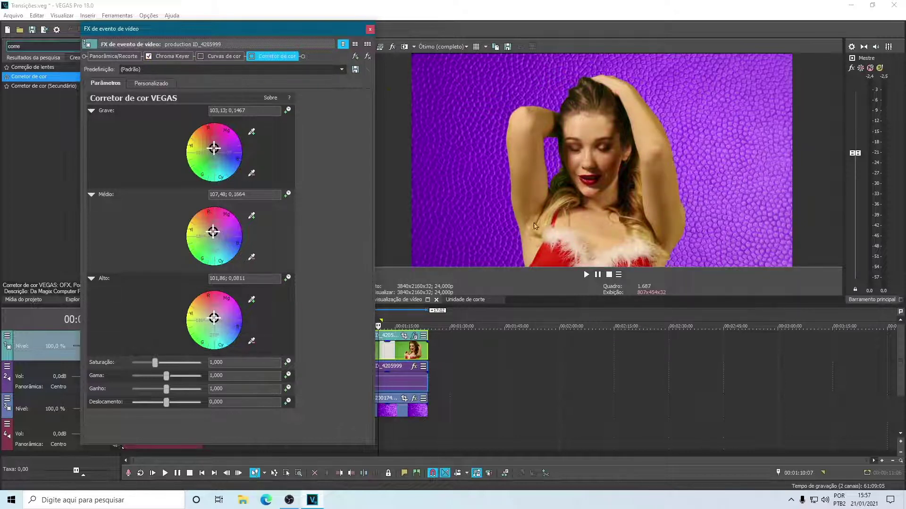
pyautogui.click(200, 56)
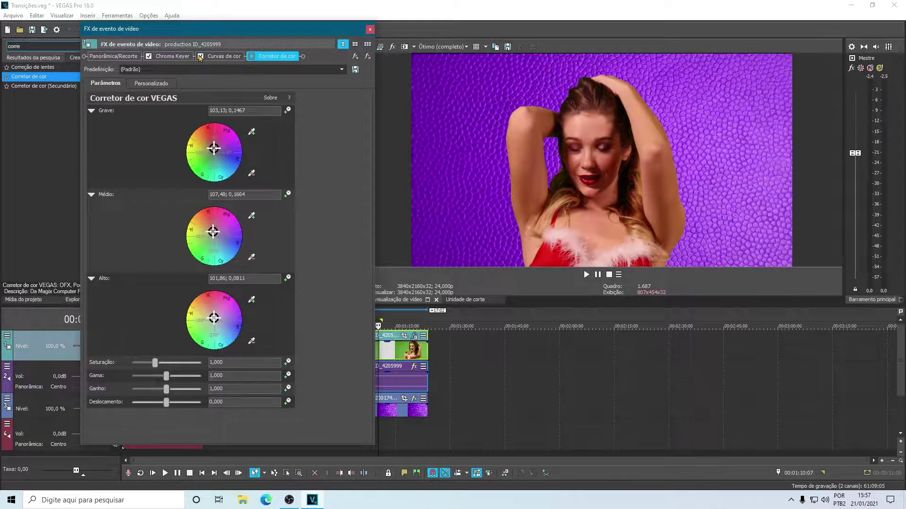
pyautogui.click(251, 56)
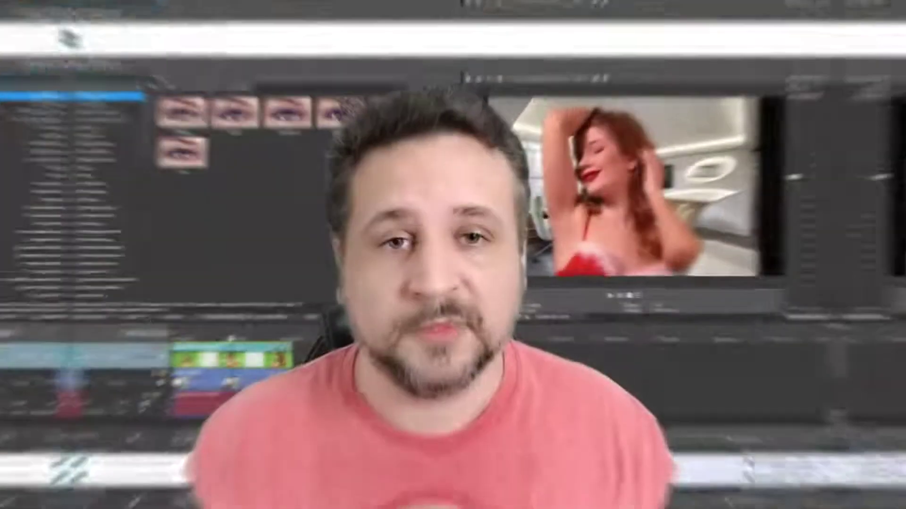